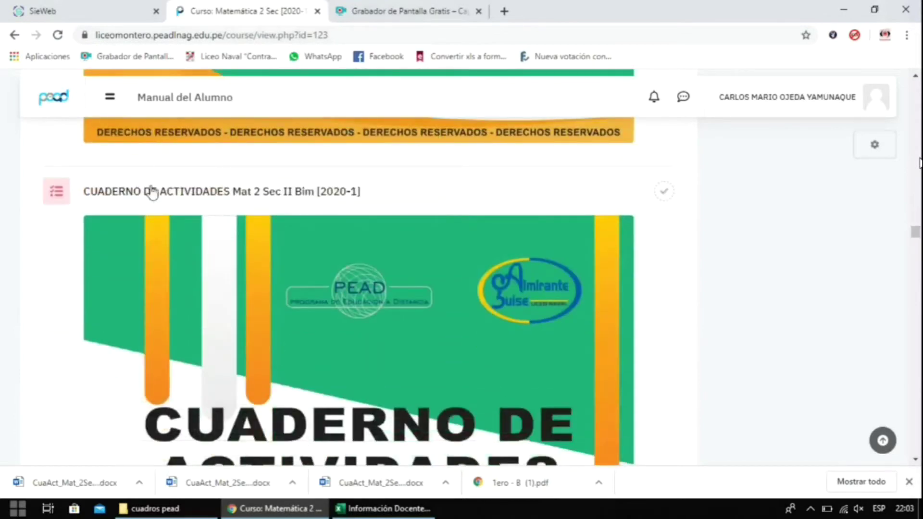
Step: Open the CUADERNO DE ACTIVIDADES Mat 2 Sec II Bim [2020-1] activity and download CuaAct_Mat_2Sec_IIBim.docx
click(214, 199)
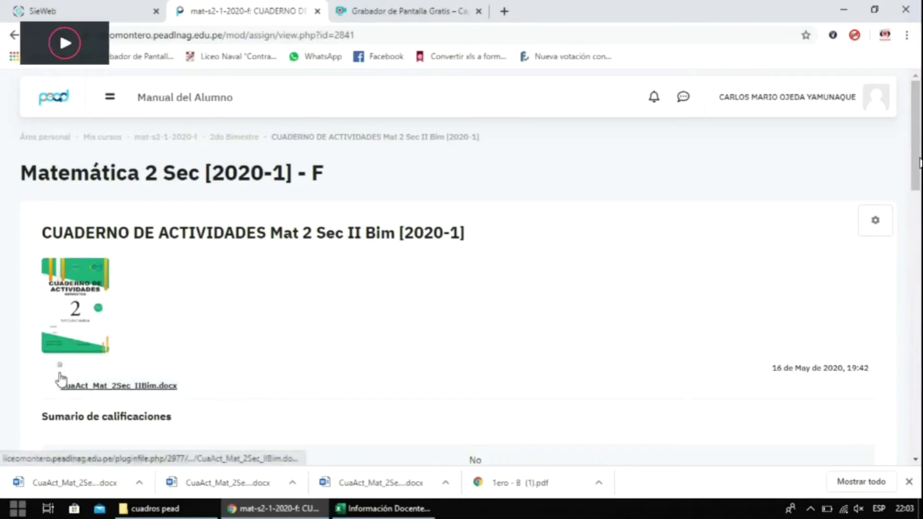
click(131, 388)
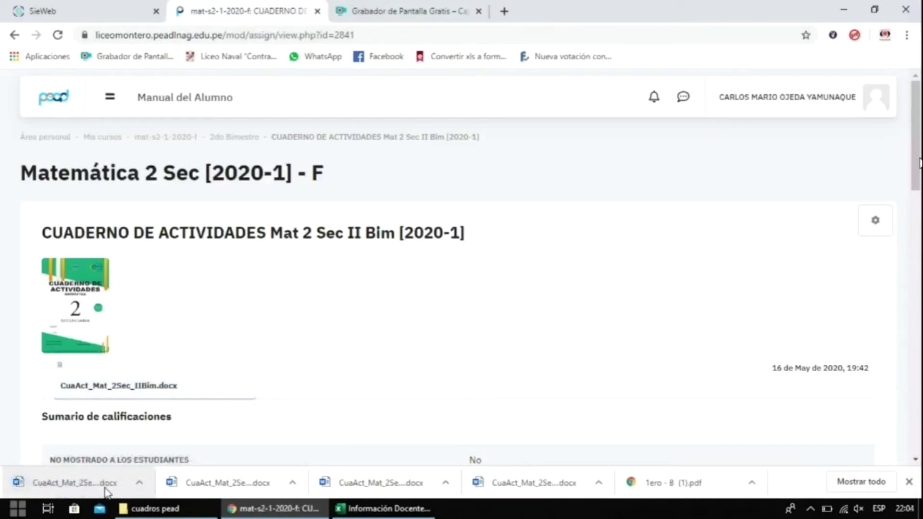
mouse_move(914, 173)
mouse_down()
mouse_move(914, 239)
mouse_move(913, 159)
mouse_up()
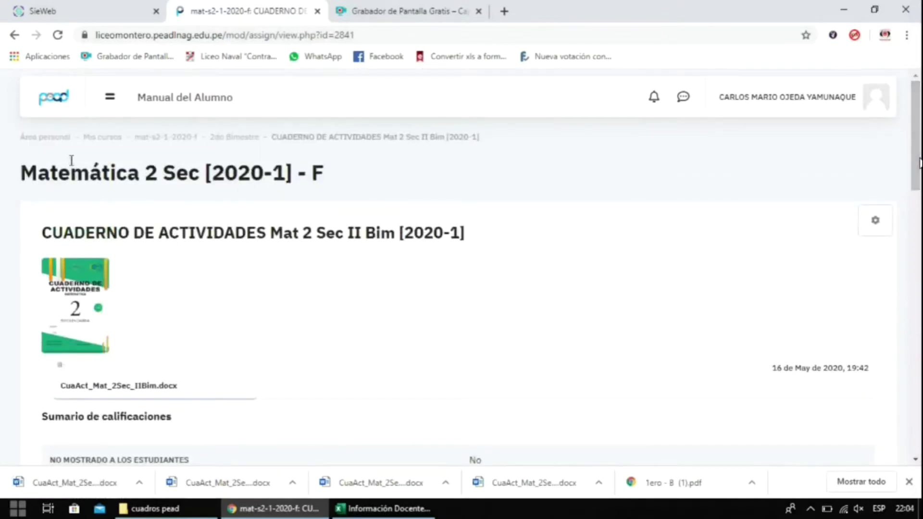
Step: Return to the 2do Bimestre section of the Matemática 2 Sec course page
click(229, 139)
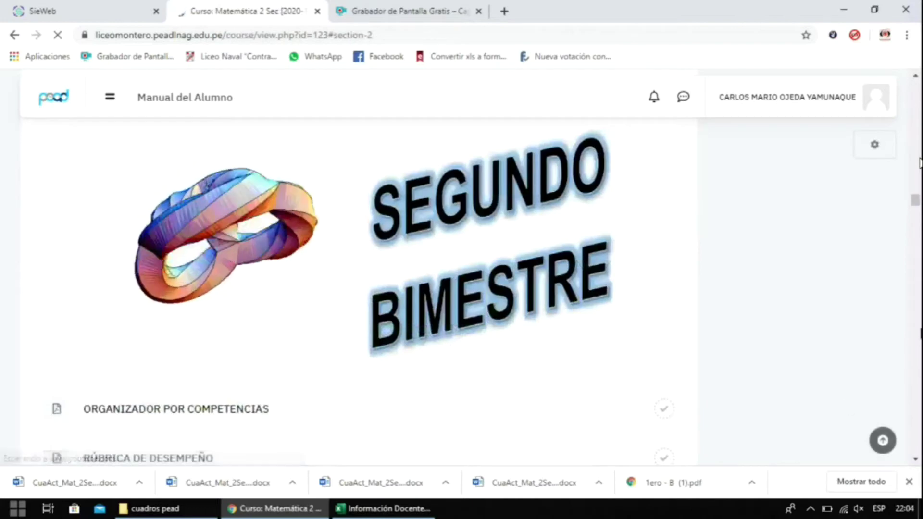
scroll(915, 200, up, 2)
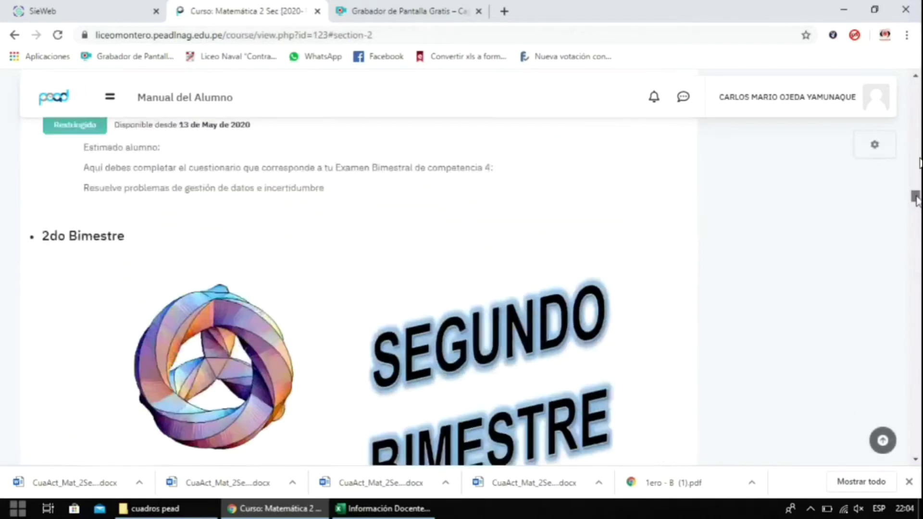
scroll(915, 200, down, 7)
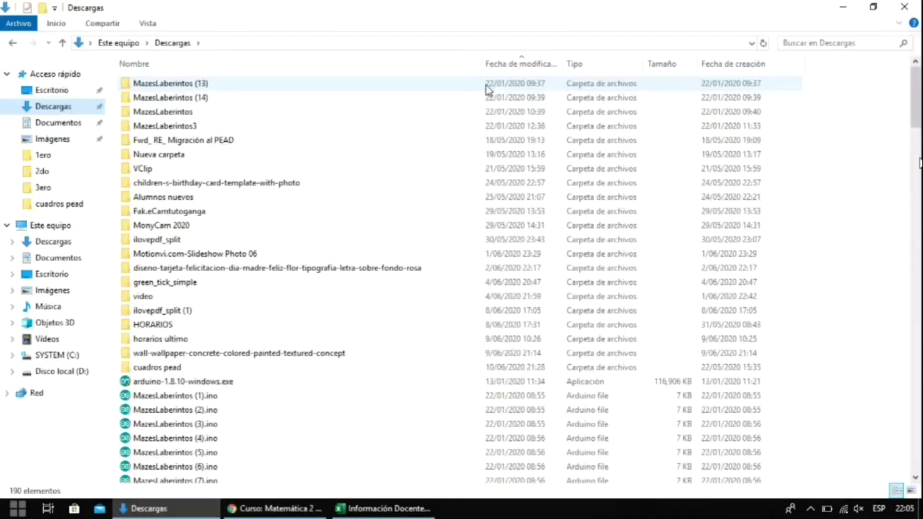
Step: Sort the Descargas folder by newest modification date, open CuaAct_Mat_2Sec_IIBim (2).docx in Word and enable editing
click(517, 64)
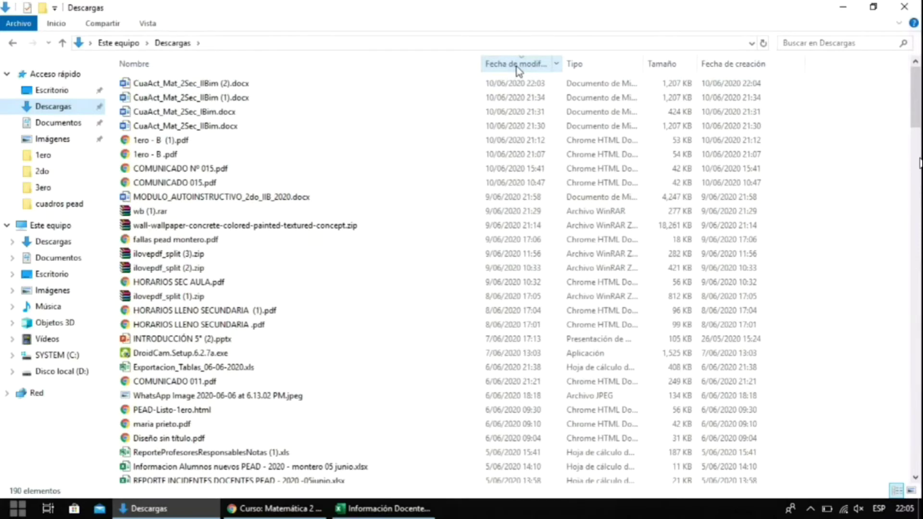
click(226, 87)
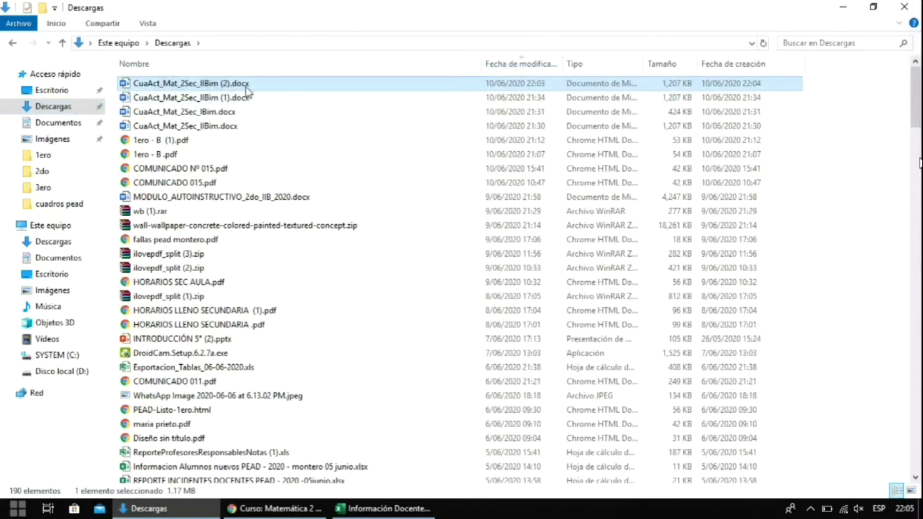
double_click(246, 87)
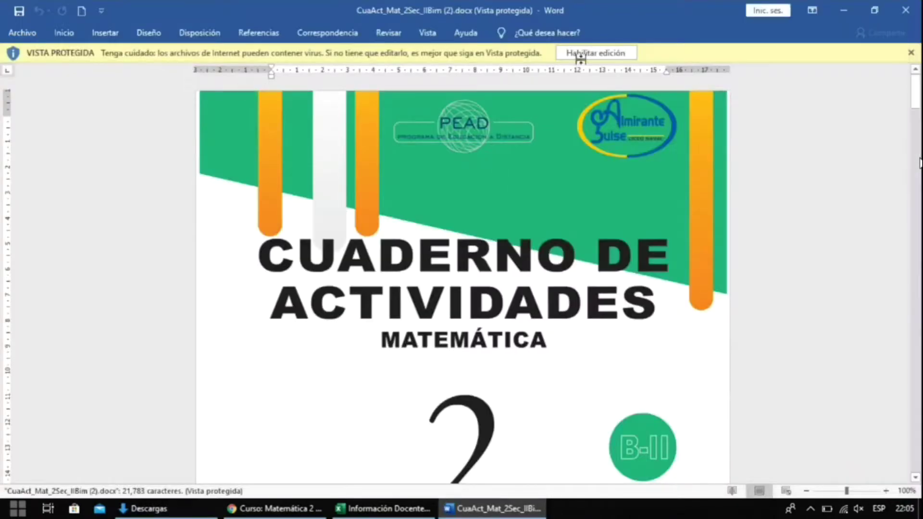
click(581, 53)
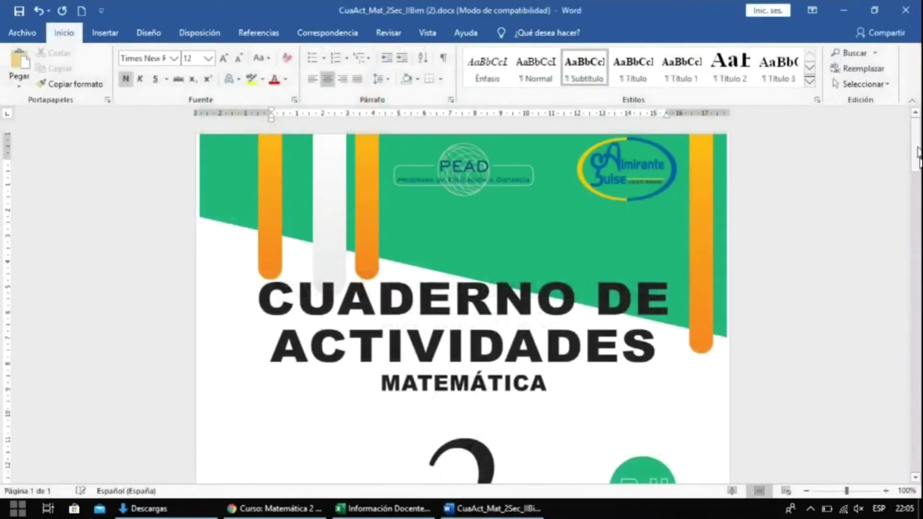
Step: Create a new blank document and return to the activity workbook
drag(918, 134, 916, 477)
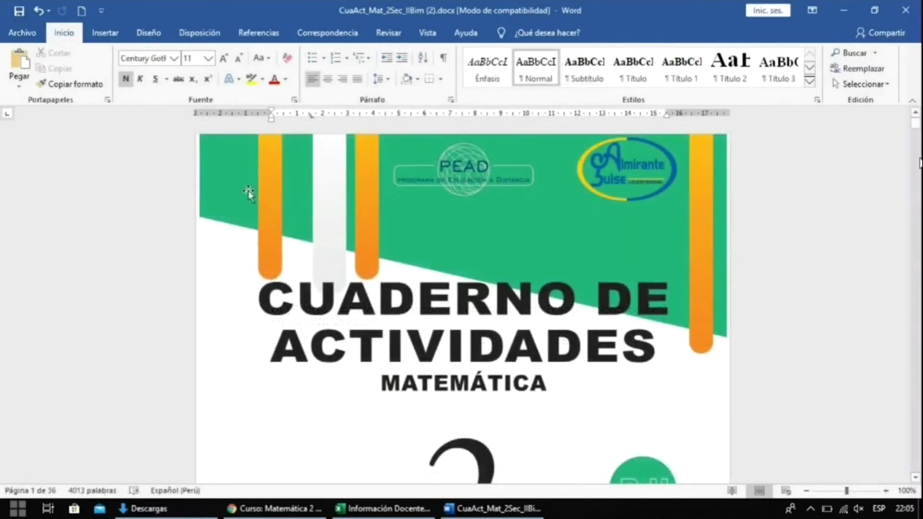
click(83, 14)
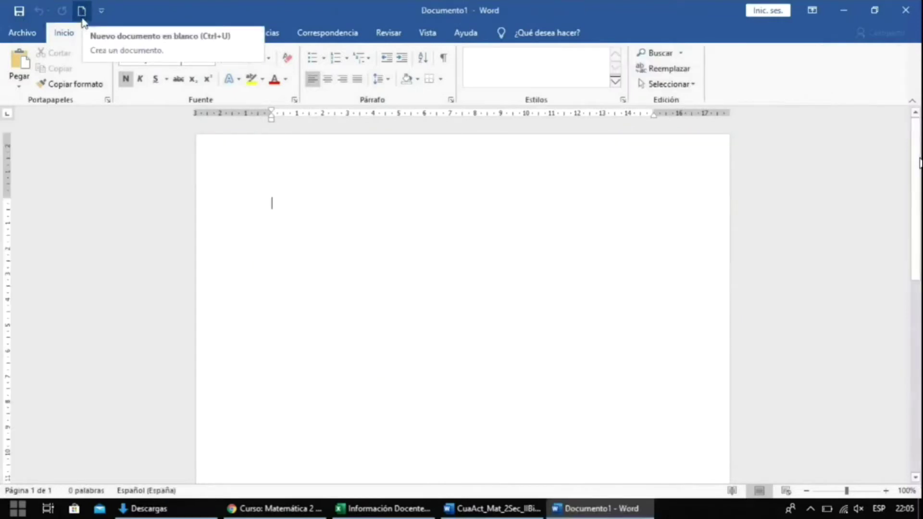
click(505, 513)
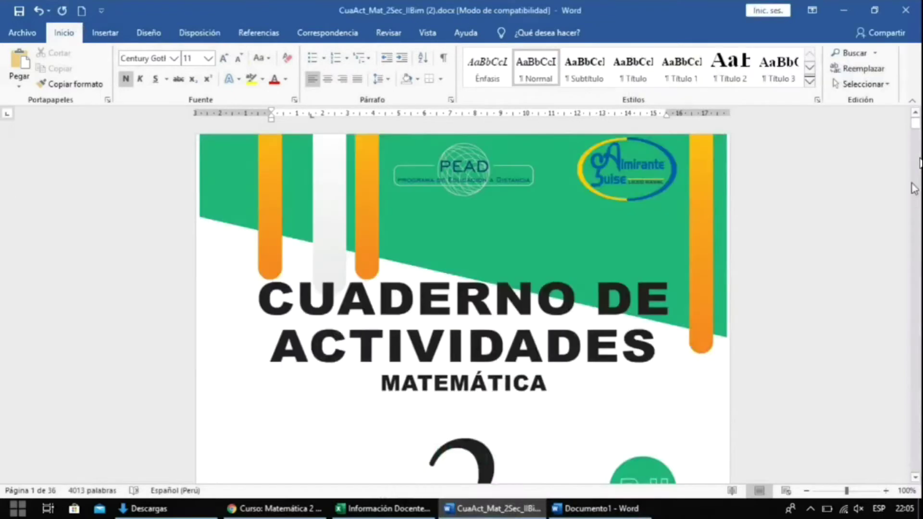
Step: Copy the workbook's NOTACIÓN CIENTÍFICA activity, from the Competencia banner through exercise d) about red blood cells
drag(918, 132, 915, 180)
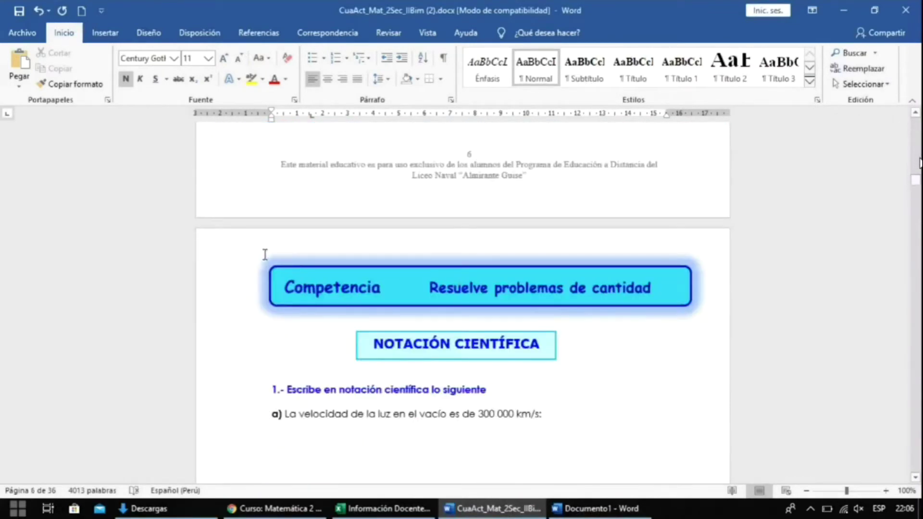
drag(305, 281, 516, 336)
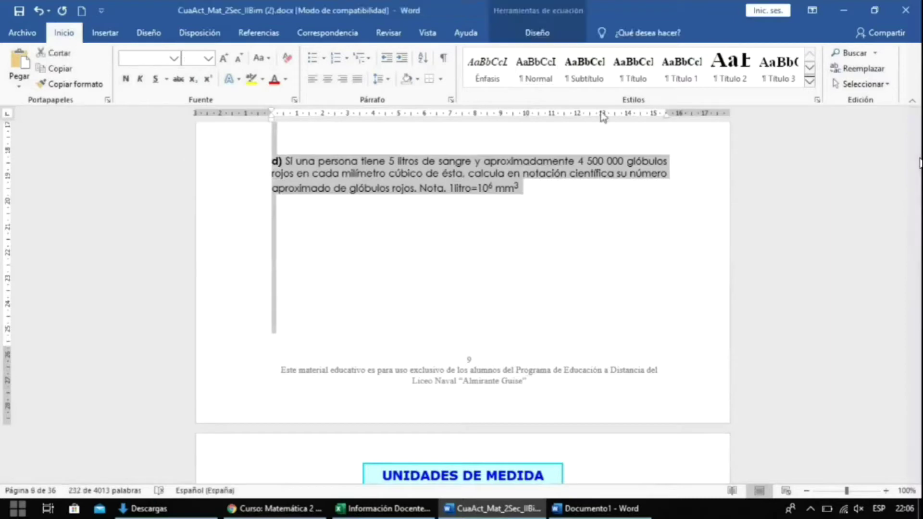
right_click(477, 174)
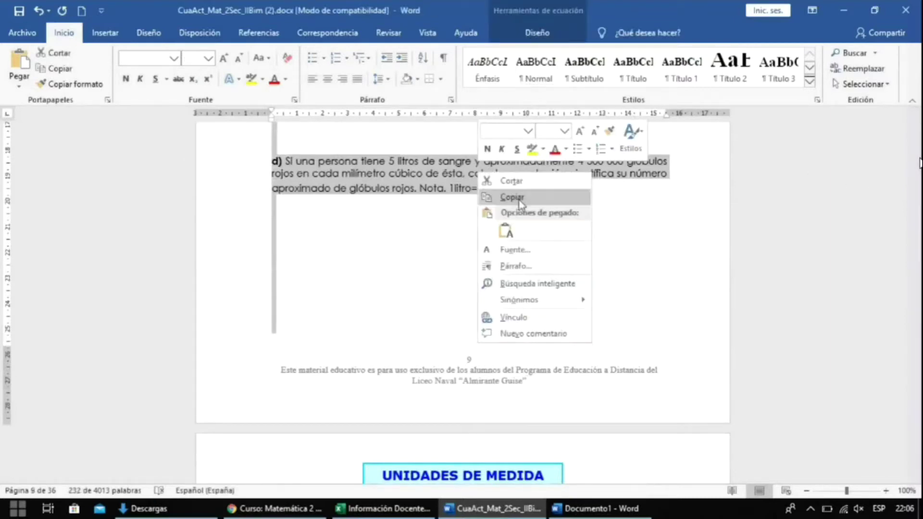
right_click(445, 181)
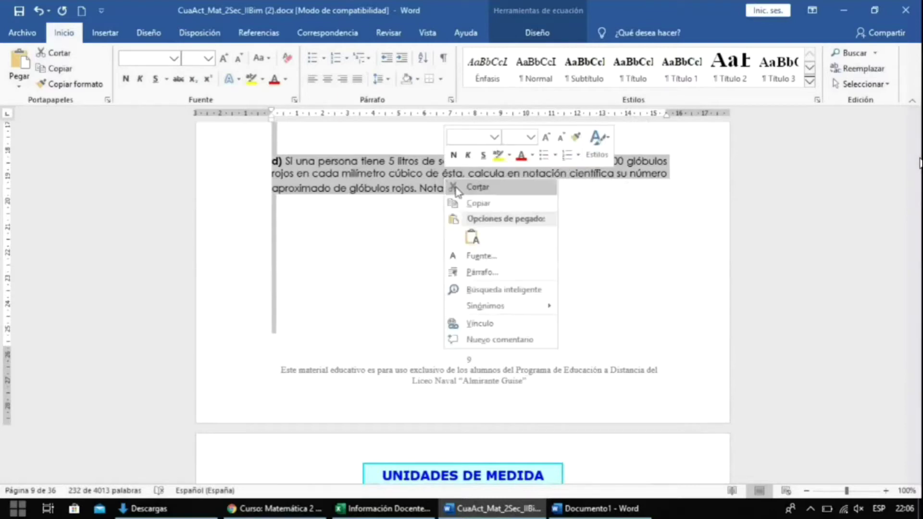
click(475, 205)
Step: Paste the copied NOTACIÓN CIENTÍFICA activity into the blank document and go back to its beginning
key(alt+Tab)
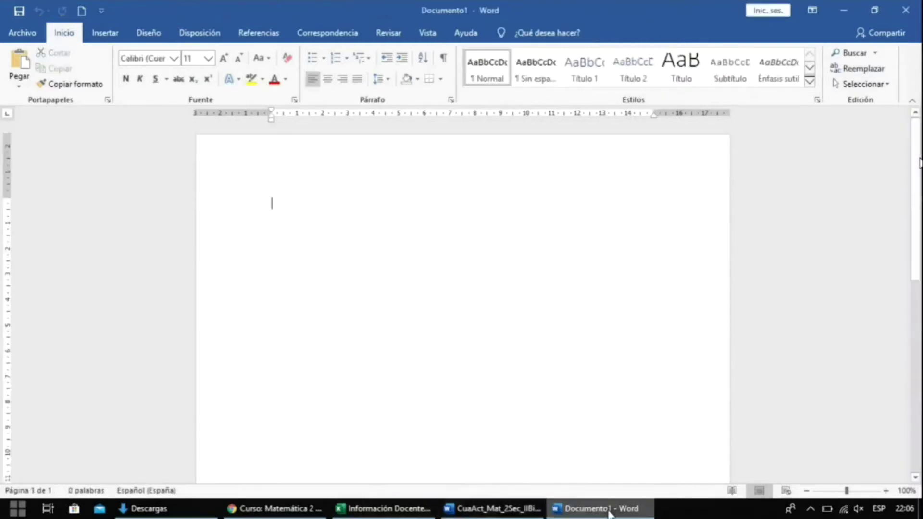
right_click(284, 208)
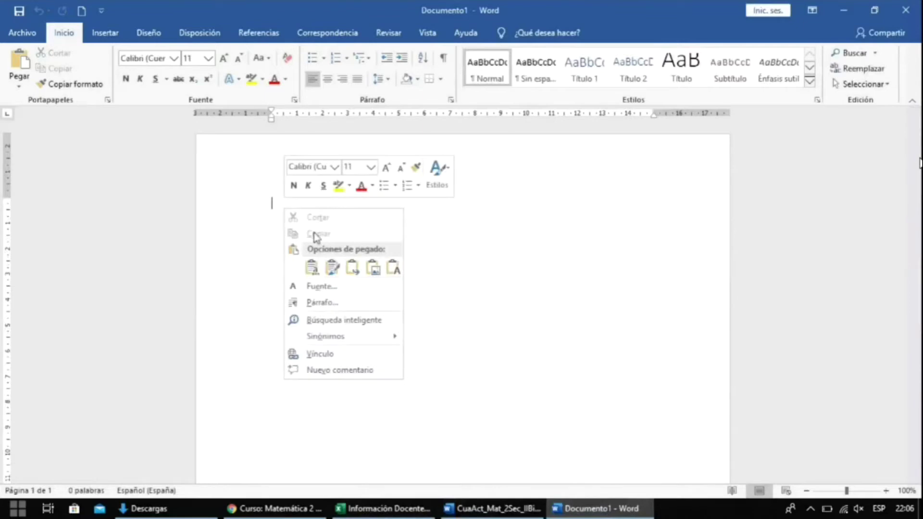
click(311, 268)
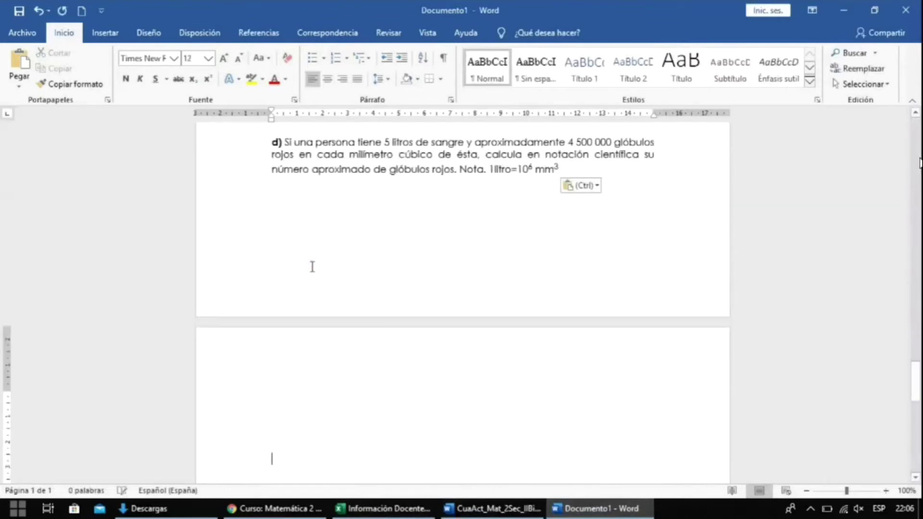
drag(917, 379, 915, 140)
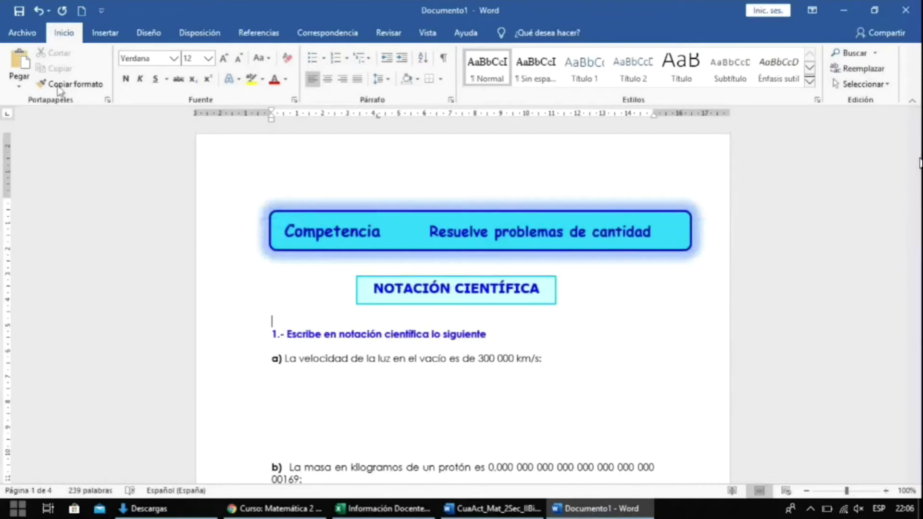
Step: Save the new document in the Descargas folder as ACTIVIDAD 1 NOTACION CIENTIFICA
click(22, 32)
click(53, 210)
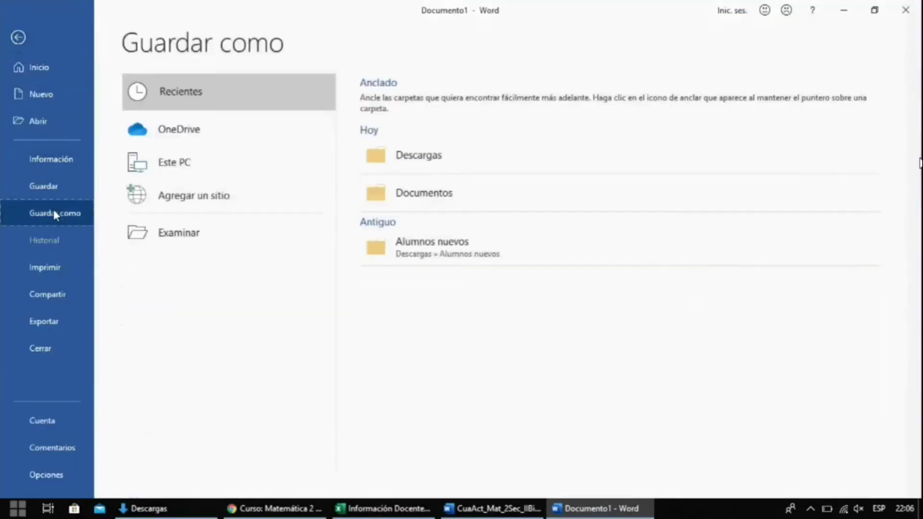
click(433, 157)
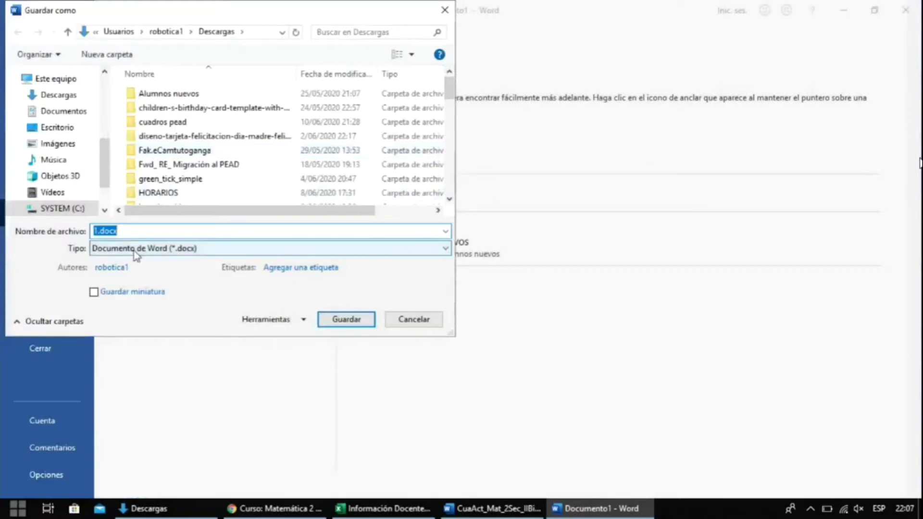
text(ACTIVIDAD 1 NOTACION CIENTIFICA)
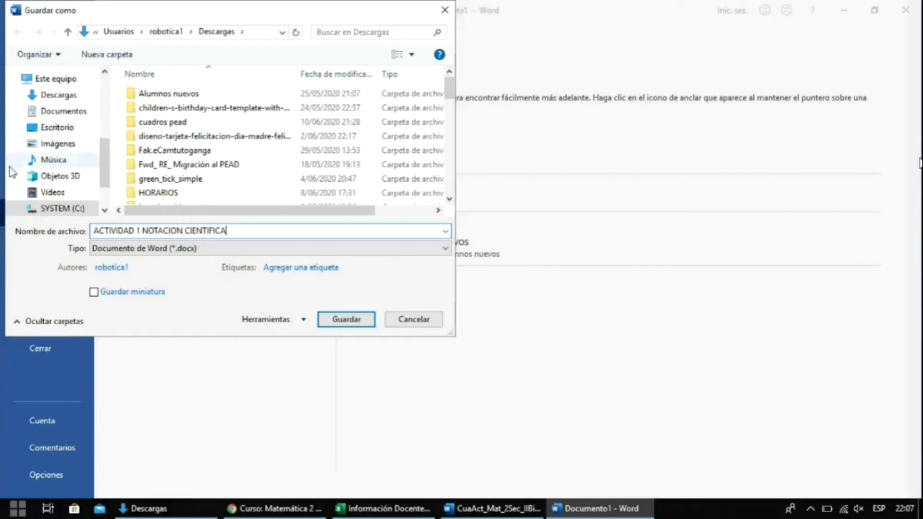
click(361, 318)
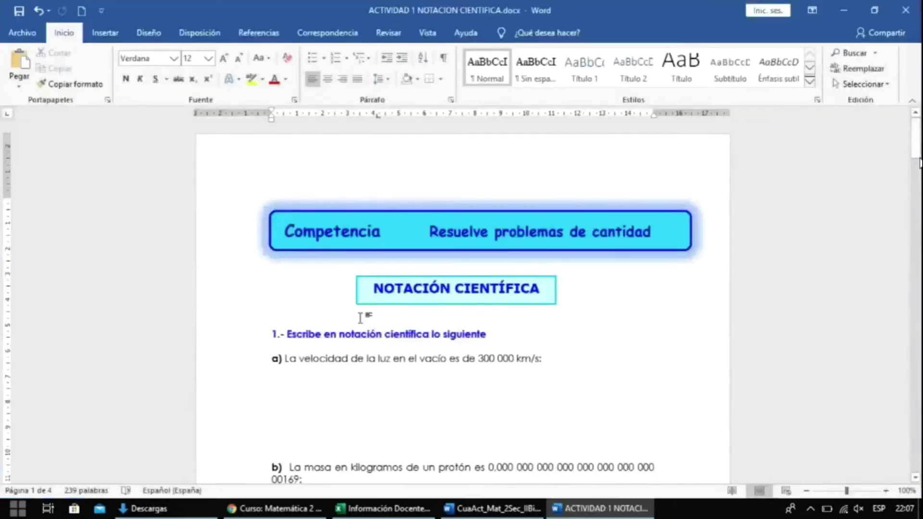
Step: Switch to Chrome and turn on editing for the Matemática 2 Sec course
mouse_move(915, 139)
mouse_down()
mouse_move(916, 433)
mouse_move(918, 126)
mouse_up()
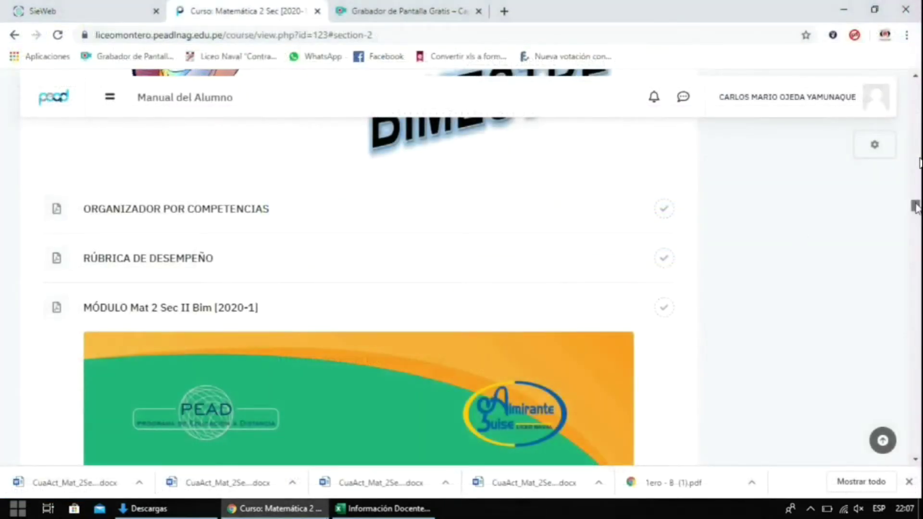
drag(915, 208, 916, 200)
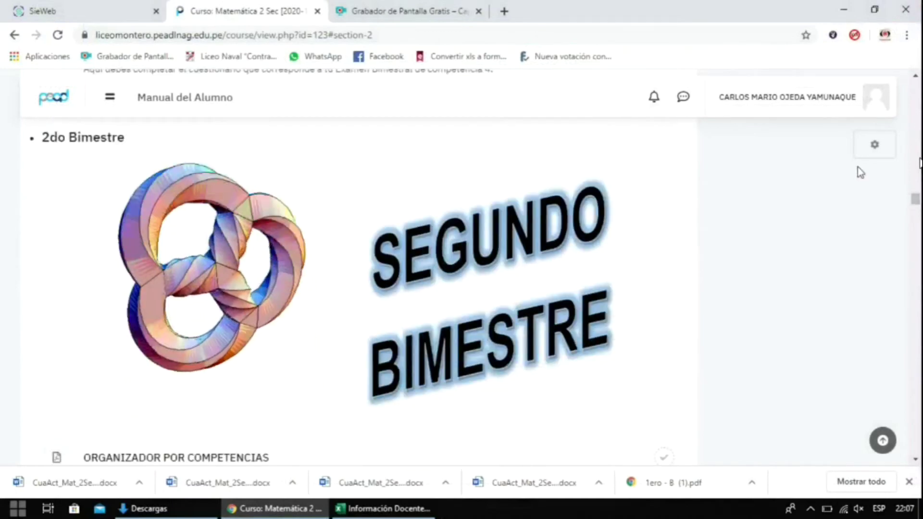
click(874, 144)
click(795, 215)
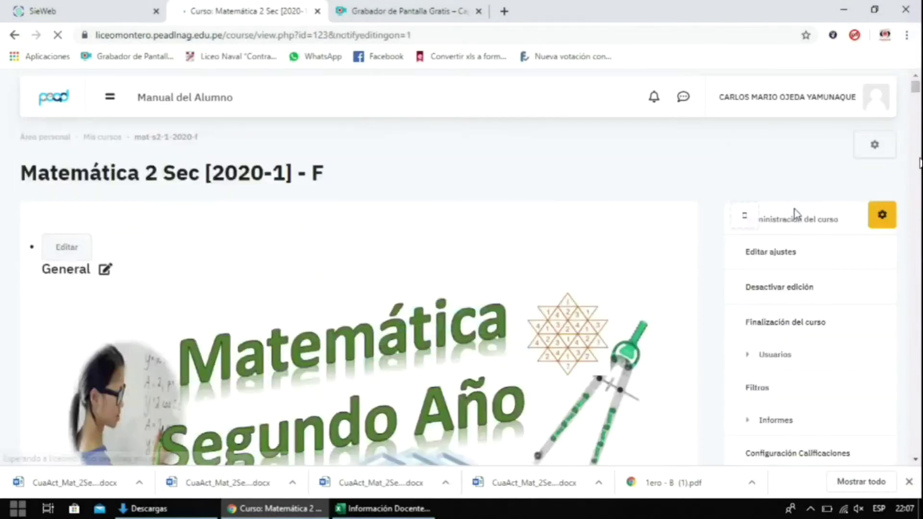
Step: Add a new Tarea activity at the end of the 2do Bimestre section, below the activity workbook
drag(916, 96, 916, 249)
scroll(361, 324, up, 1)
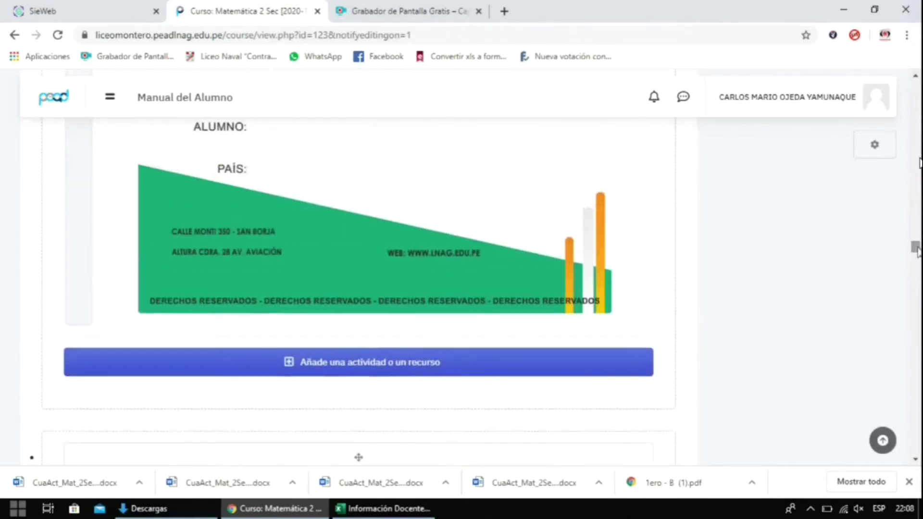
click(350, 371)
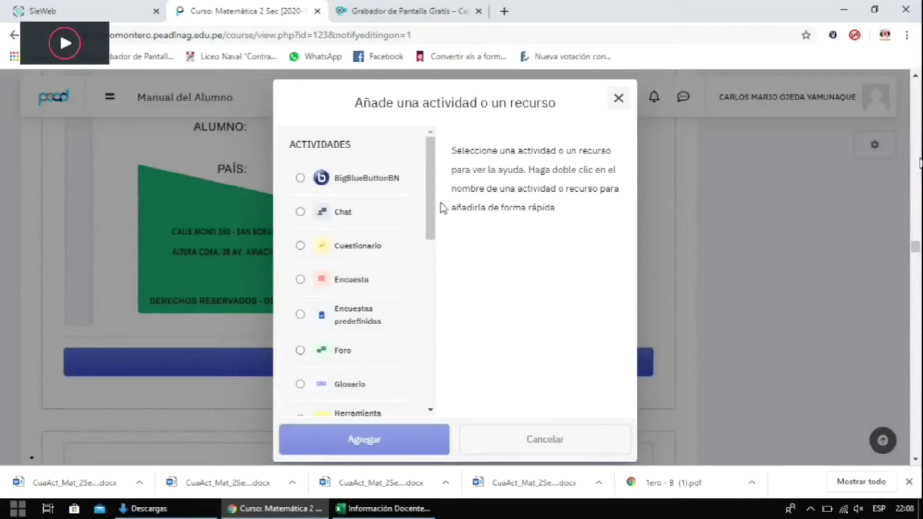
drag(430, 206, 423, 309)
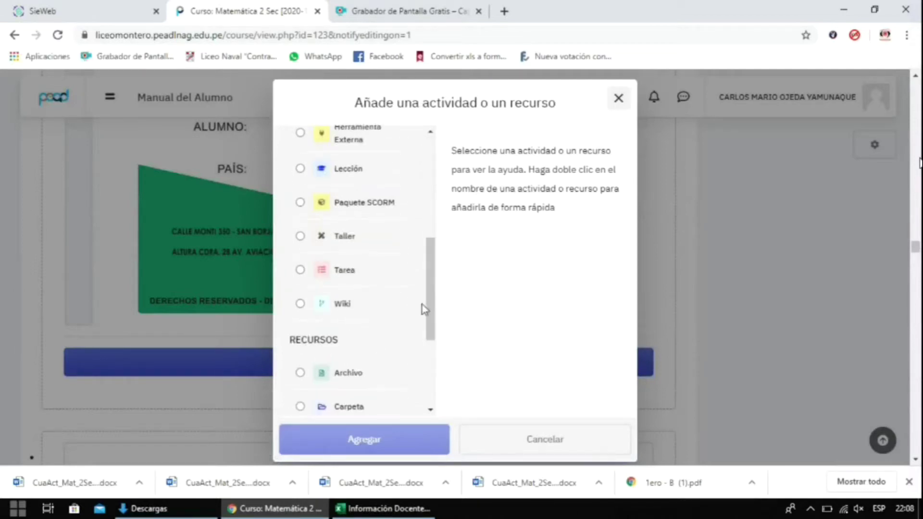
click(300, 271)
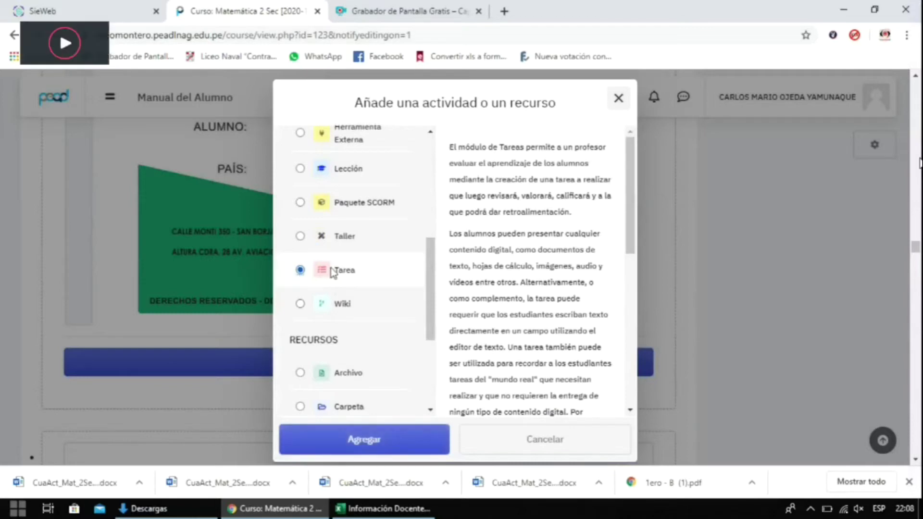
click(379, 443)
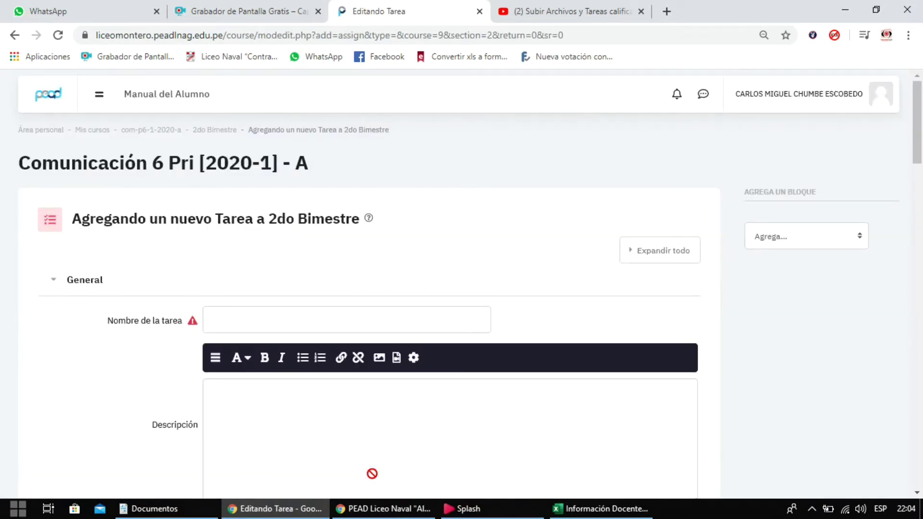
Step: Name the task "Actividad 1 - Las consonantes" and enter "Actividad 1 Las Consonantes," in its description
click(242, 321)
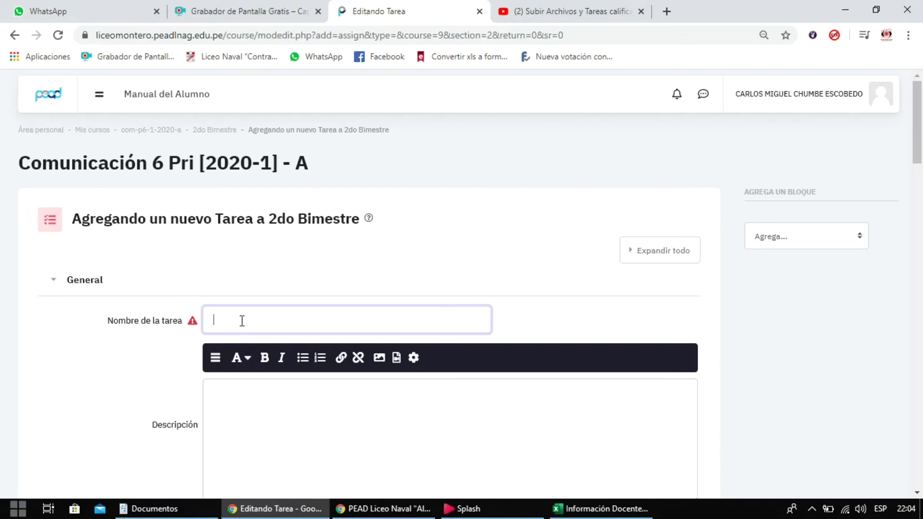
text(Actividad 1 - Las consonantes)
click(253, 396)
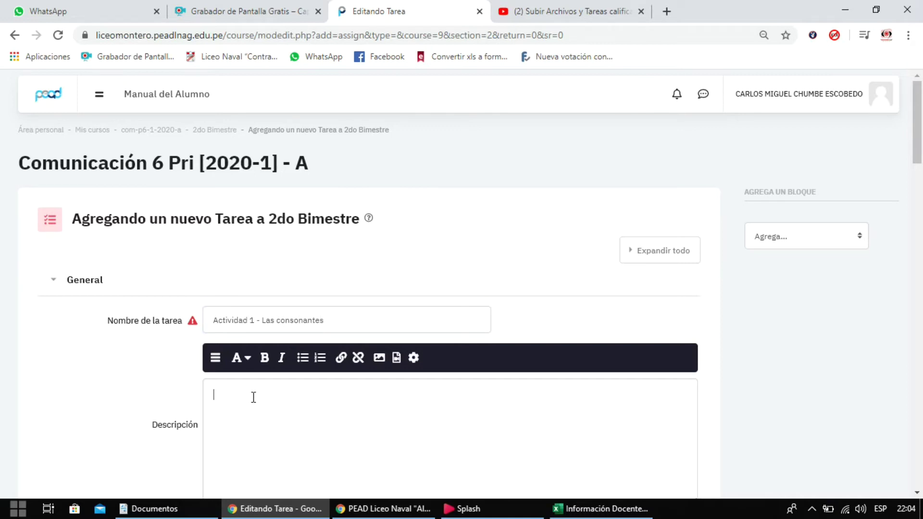
text(Actividad)
text( 1)
text( Las Co)
text(nsol)
key(BackSpace)
text(nantes,)
Step: Begin the description with "Estimado estudiante por favor leer bien las indicaciones de la" and change "Actividad" to lowercase
key(Left)
key(Left)
key(Left)
key(Left)
key(Left)
key(Left)
key(Left)
key(Left)
key(Left)
key(Left)
key(Left)
key(Left)
key(Left)
key(Left)
key(Left)
key(Left)
key(Left)
key(Left)
key(Left)
key(Left)
text(Estimado a)
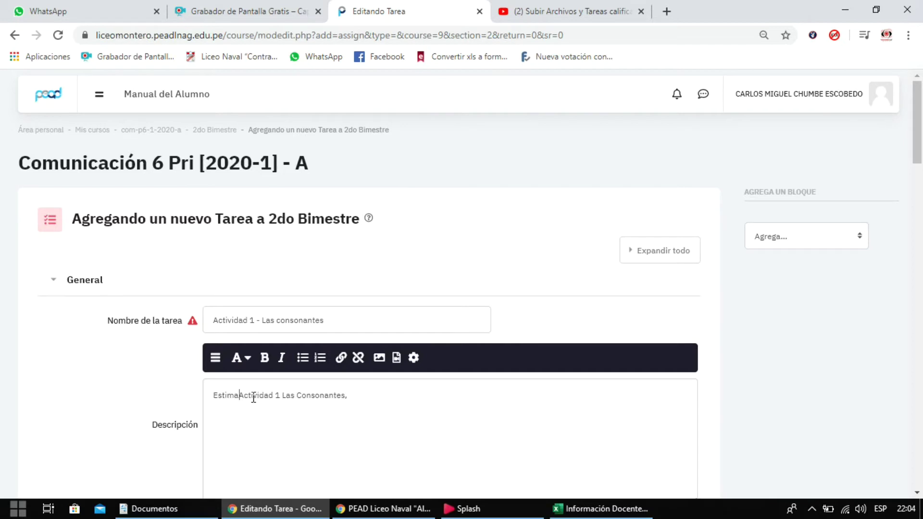
text(studiante )
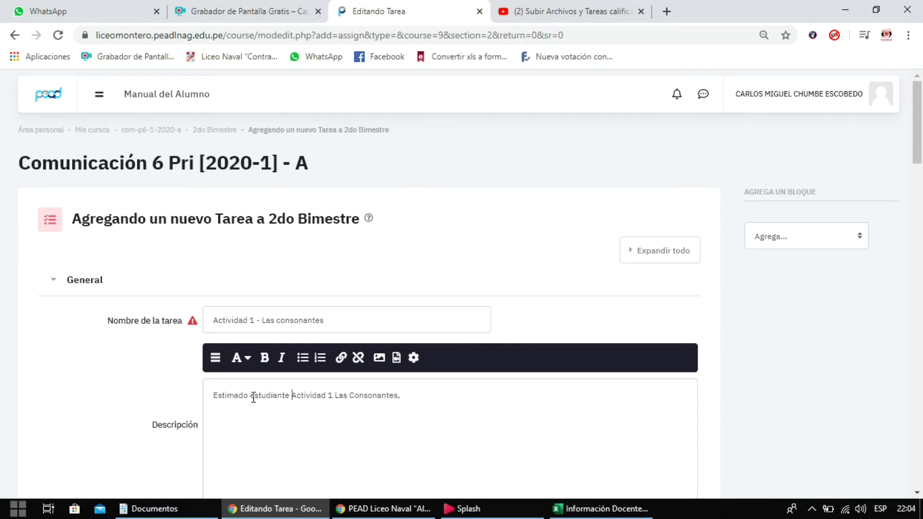
text(por fav)
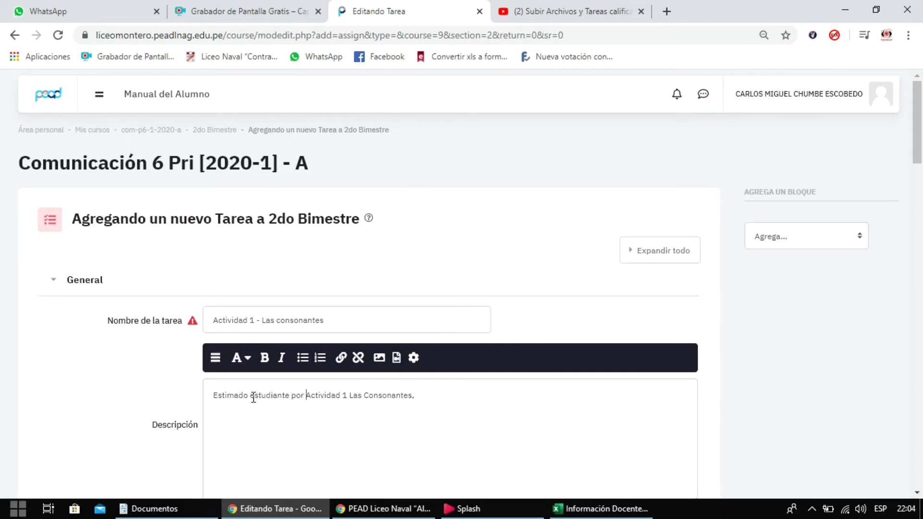
text(or leer )
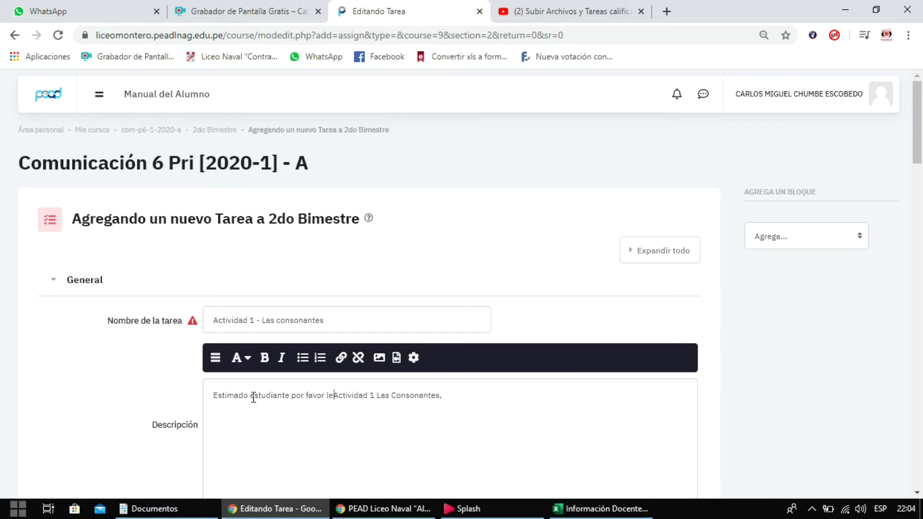
text(bien las )
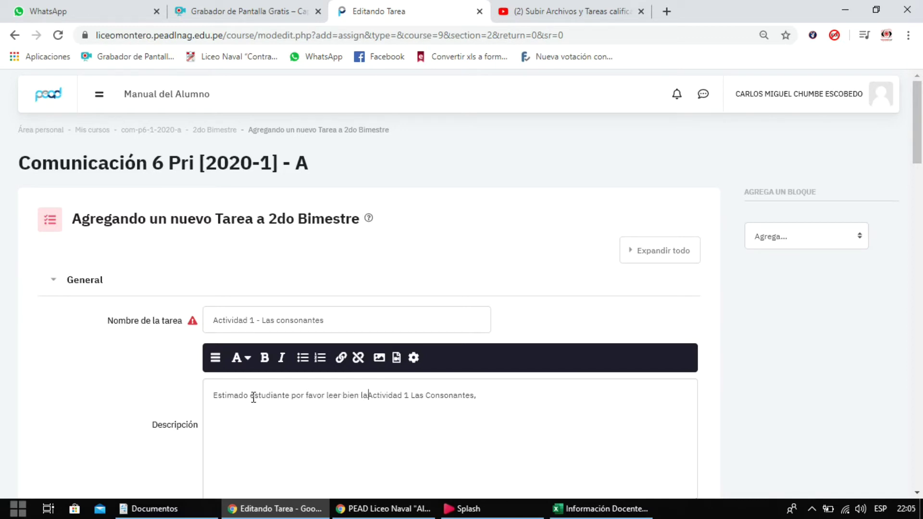
text(indicaciones )
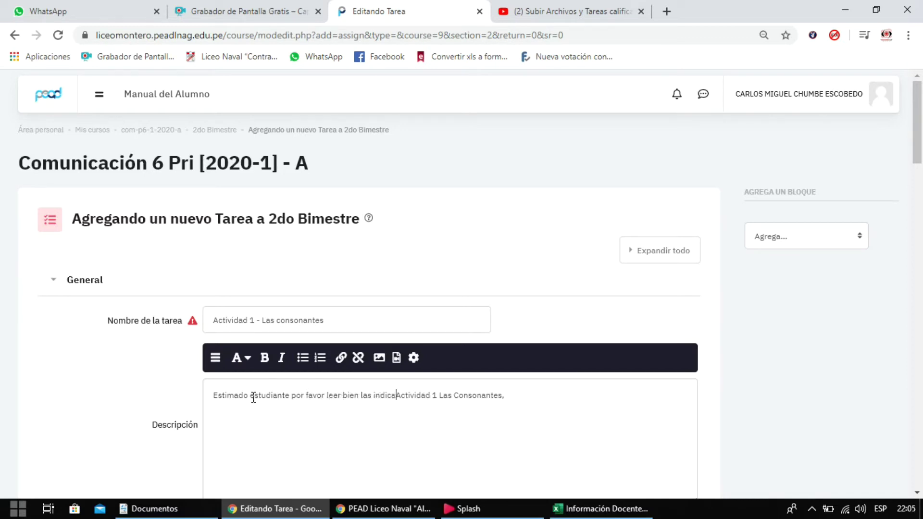
text(de ña)
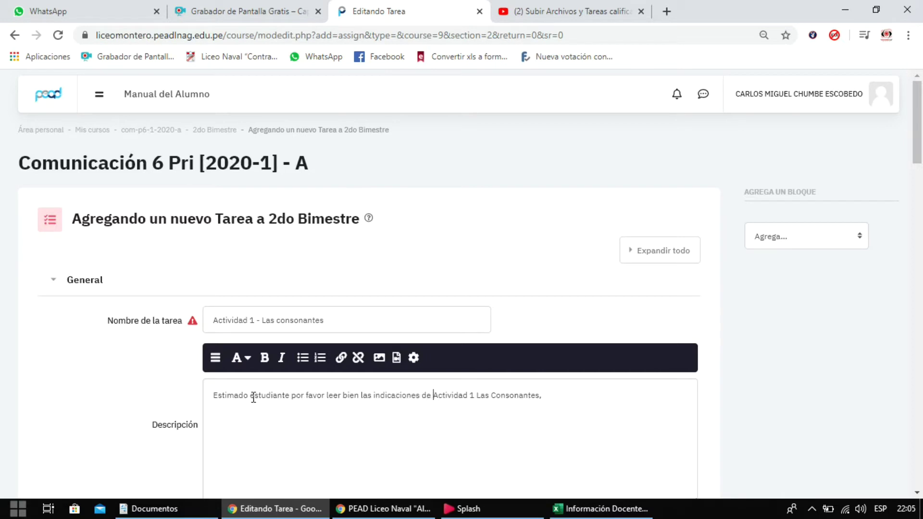
key(BackSpace)
key(BackSpace)
key(BackSpace)
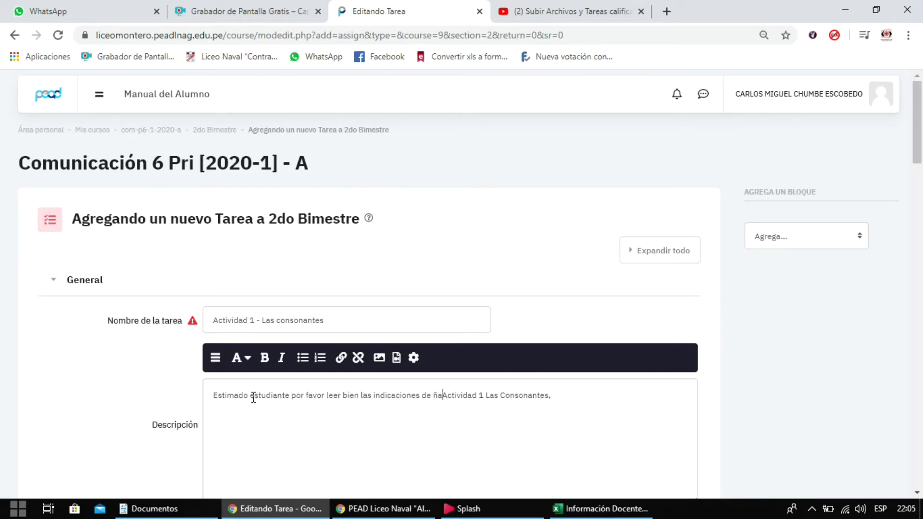
text(la a)
key(Delete)
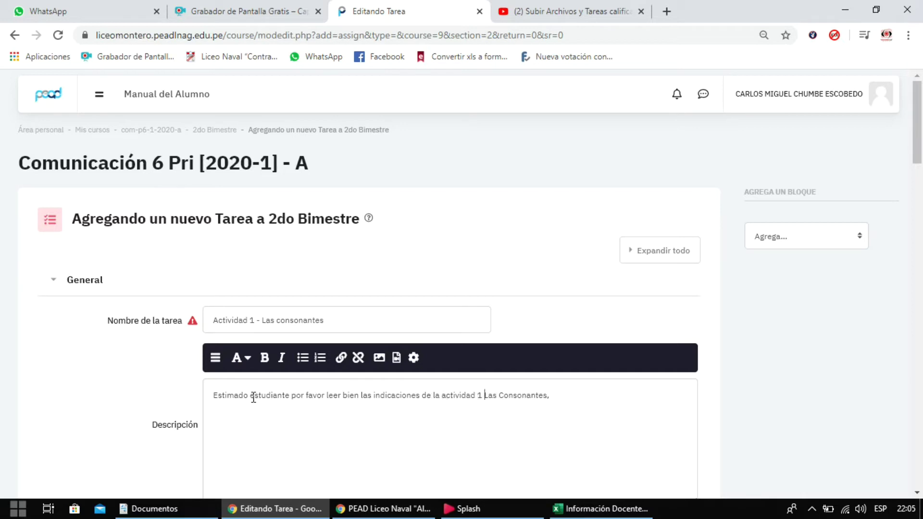
Step: Complete the description with "y devolverlo." and enable showing the description on the course page
key(Return)
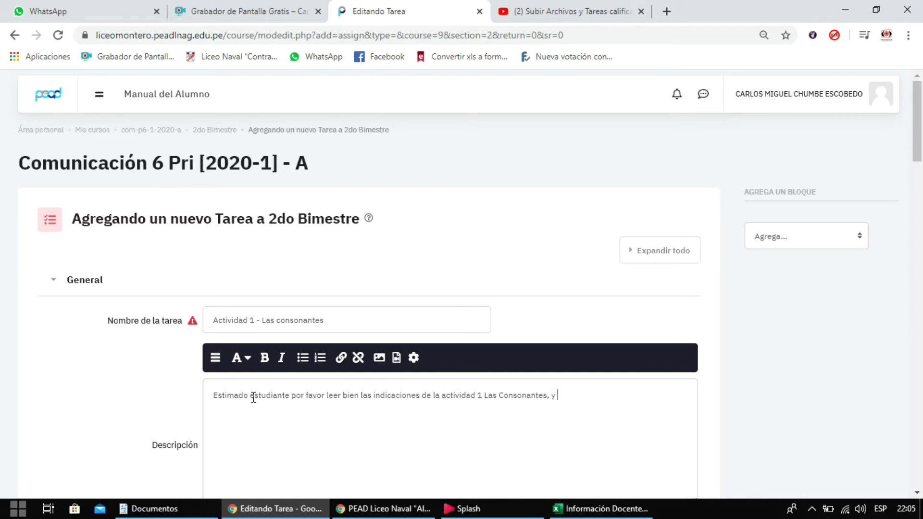
text(devolverlo.)
drag(918, 117, 919, 159)
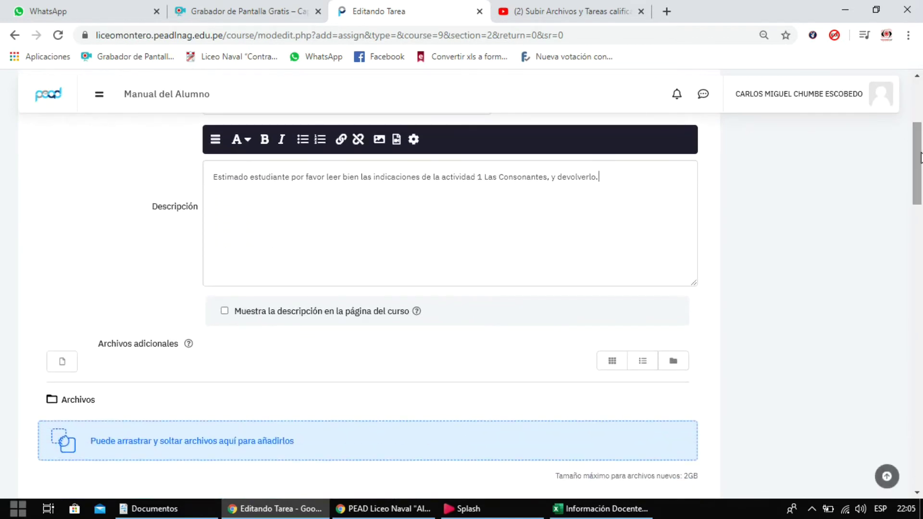
click(226, 315)
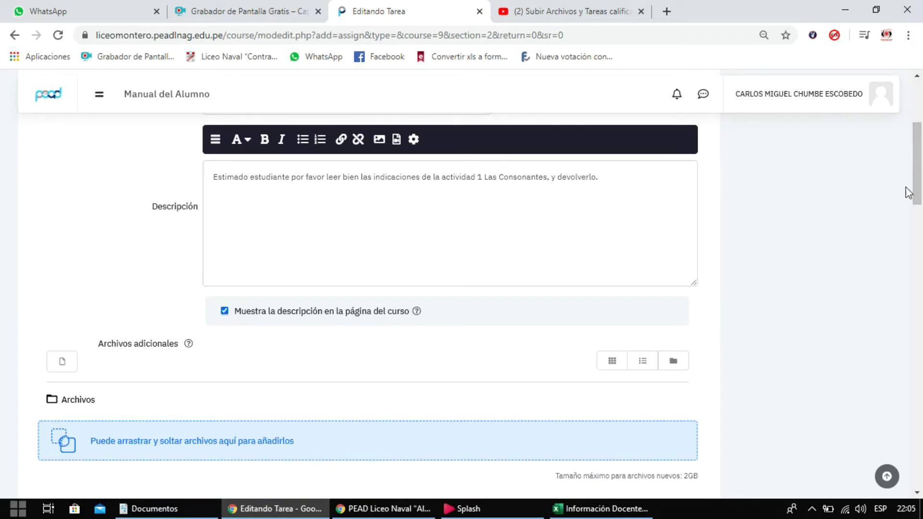
Step: Upload "actividad I comunicacion.docx" from the Documentos folder as an additional file of the task
scroll(916, 182, down, 2)
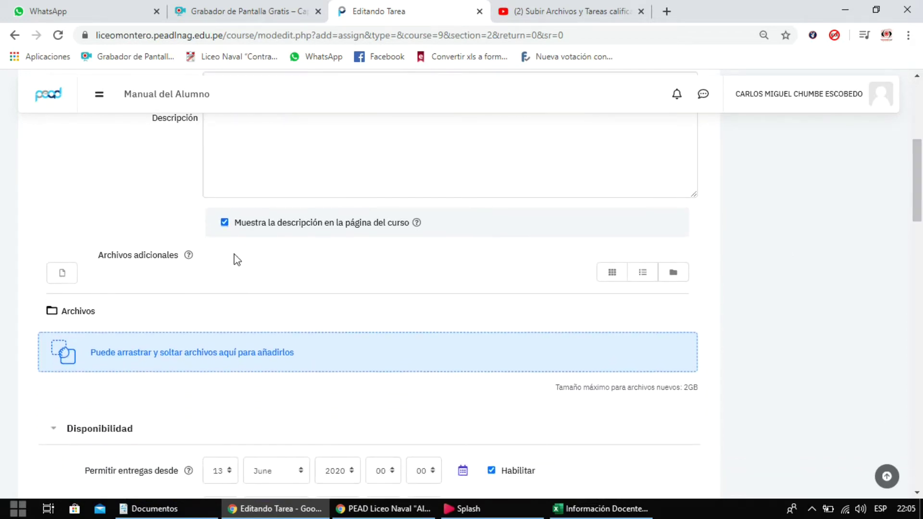
click(62, 278)
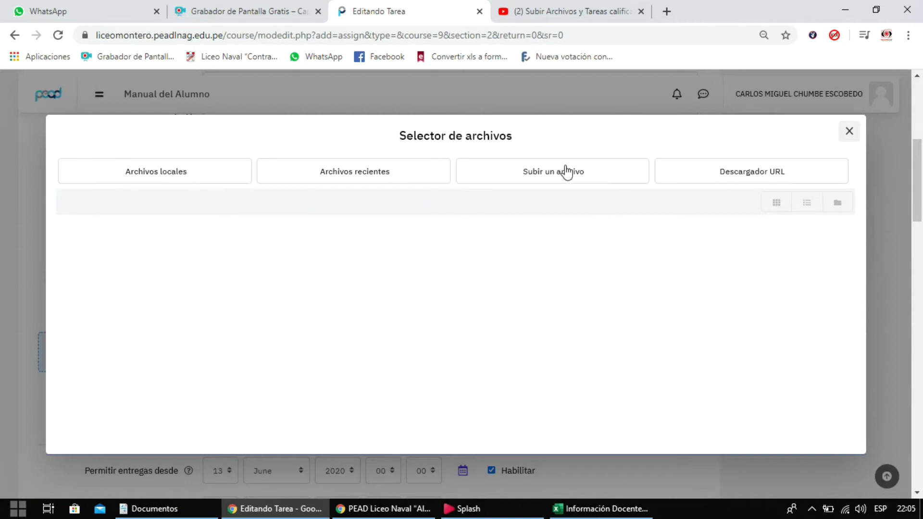
click(551, 176)
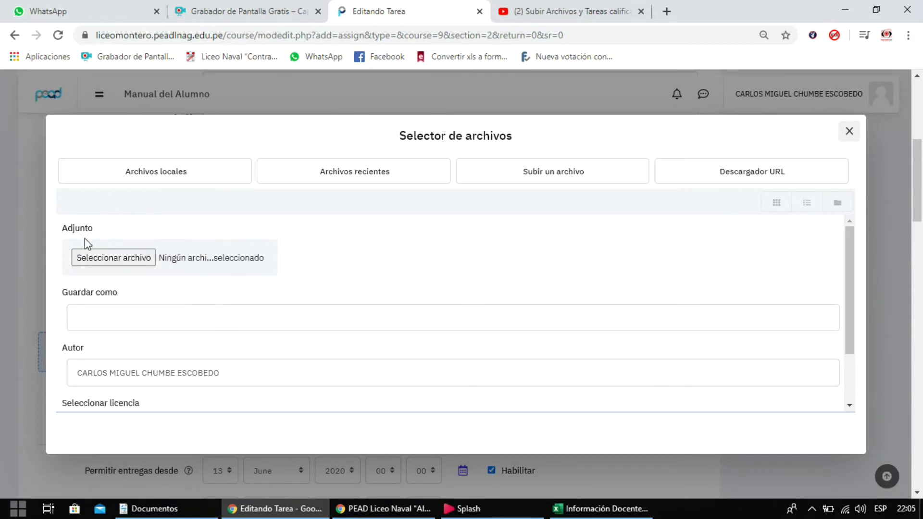
click(110, 264)
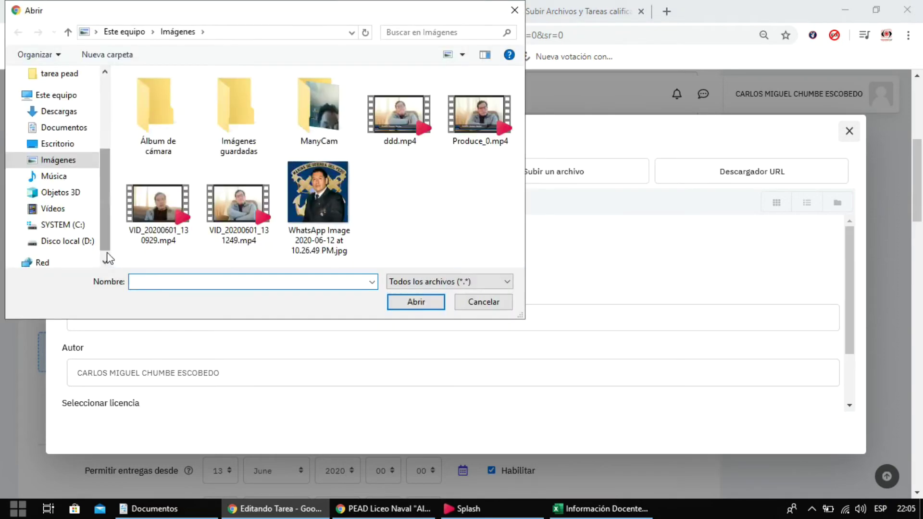
click(72, 128)
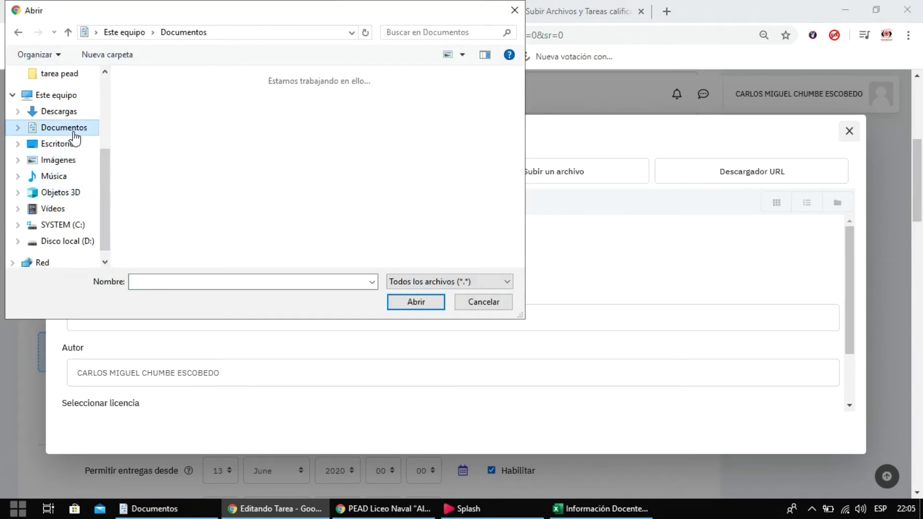
drag(520, 77, 506, 164)
click(299, 281)
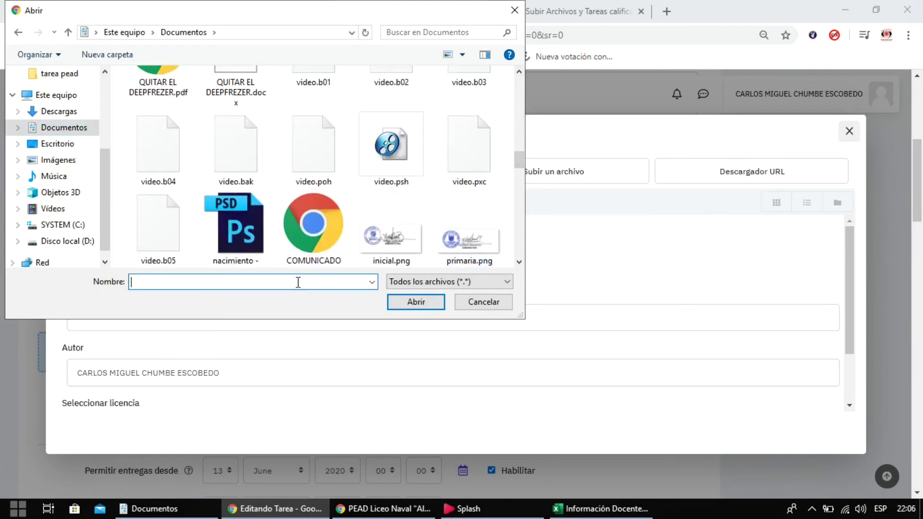
text(a)
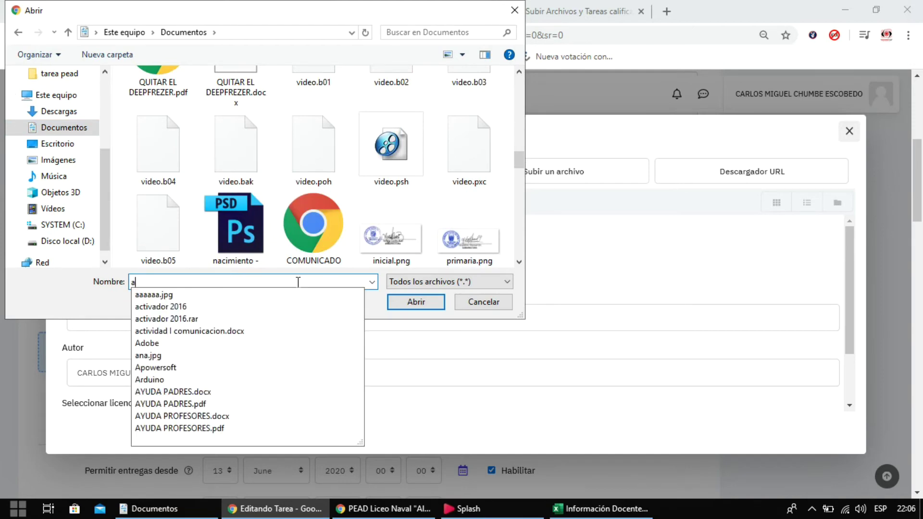
text(c)
click(253, 318)
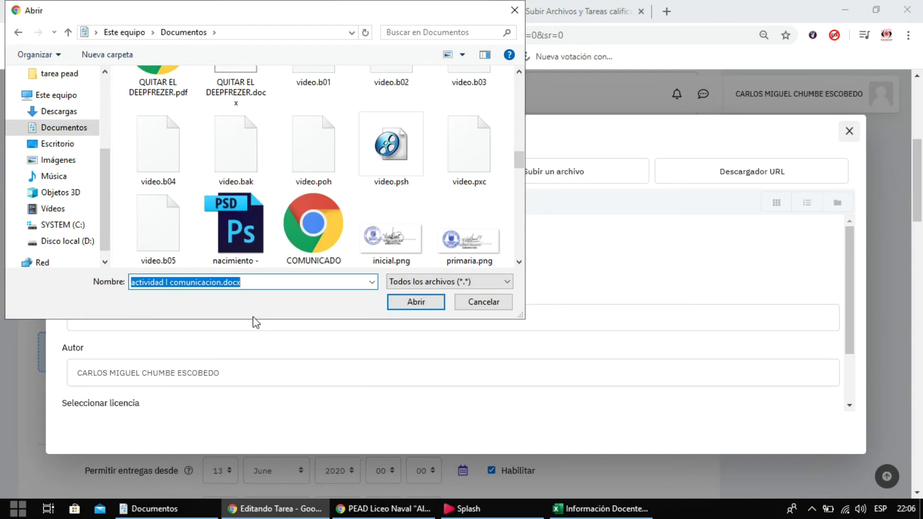
click(433, 305)
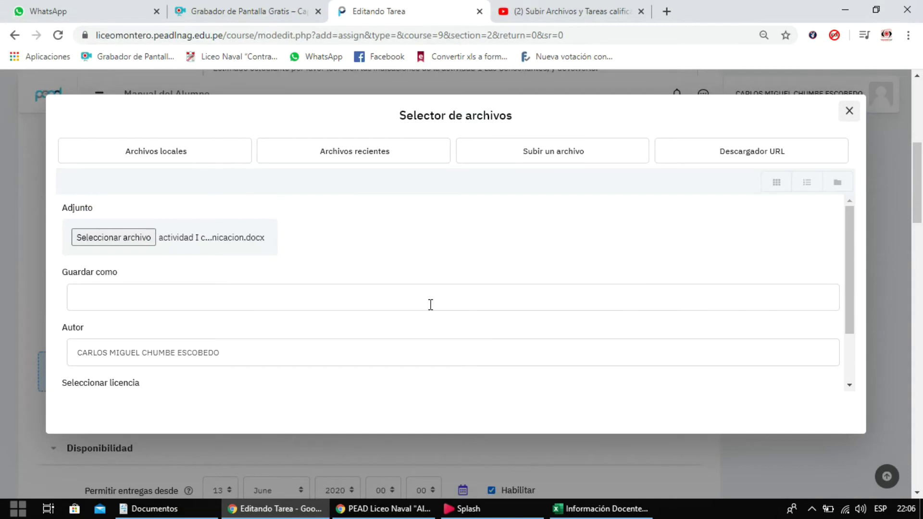
drag(851, 287, 852, 323)
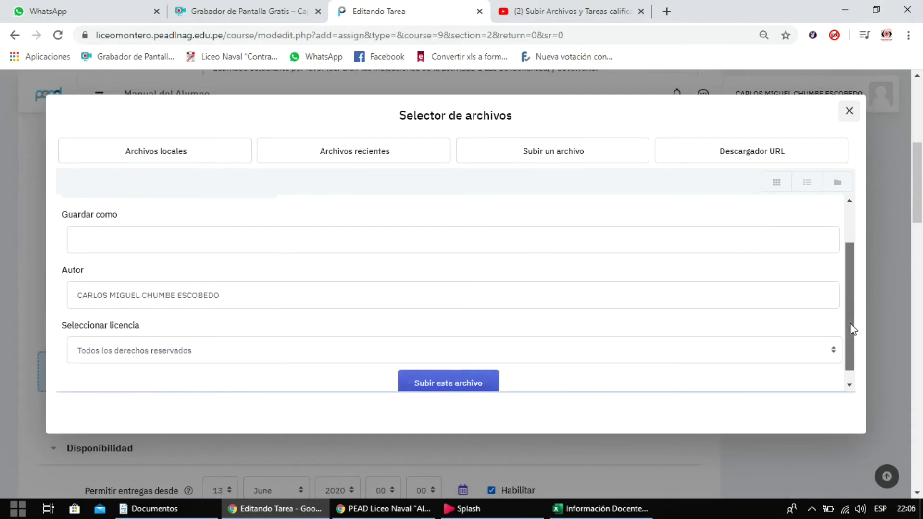
click(456, 392)
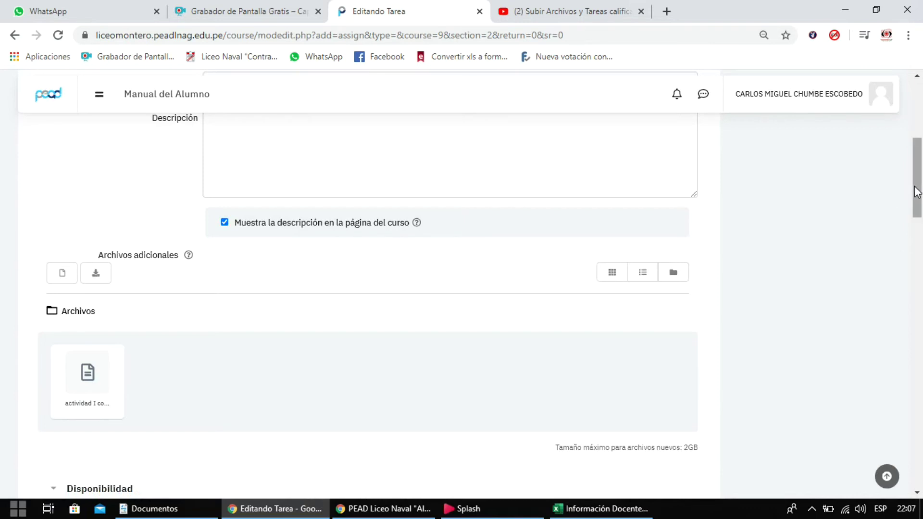
Step: Review the submission dates and the option to always show the description in the task's Disponibilidad section
scroll(916, 192, down, 2)
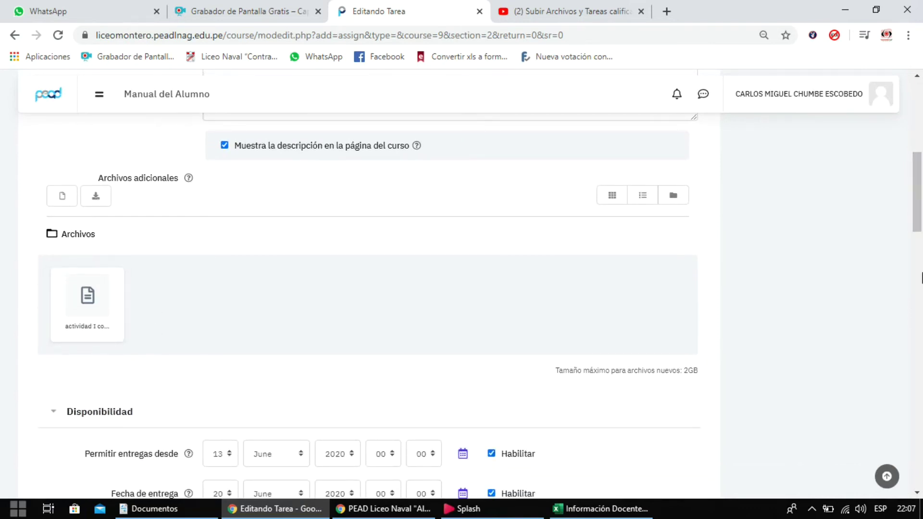
drag(919, 219, 921, 259)
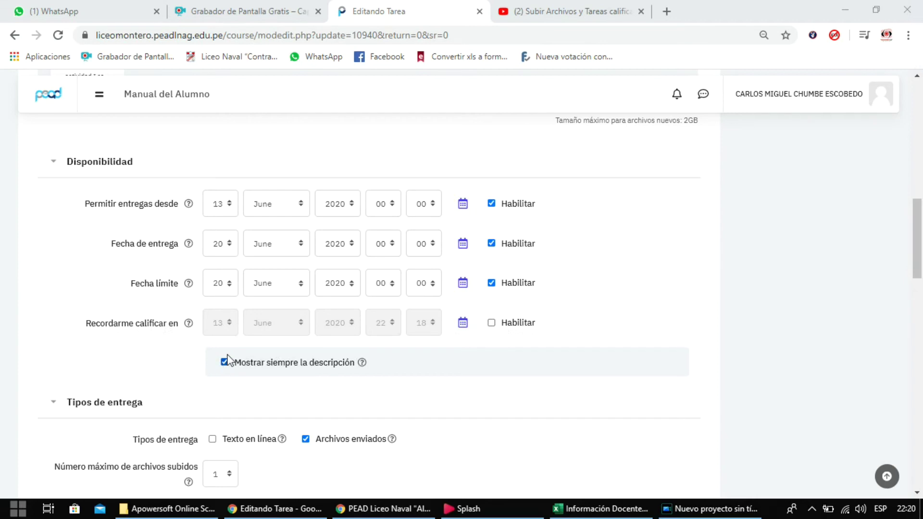
scroll(919, 238, down, 2)
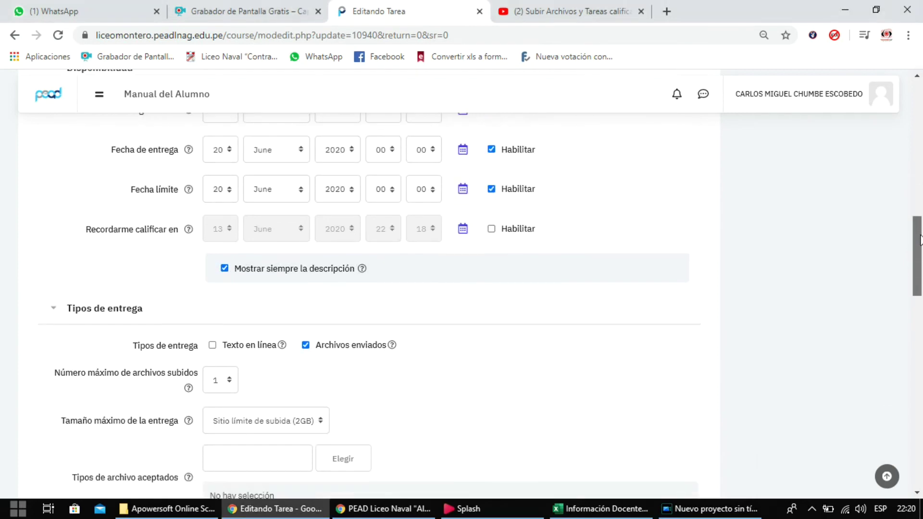
click(224, 268)
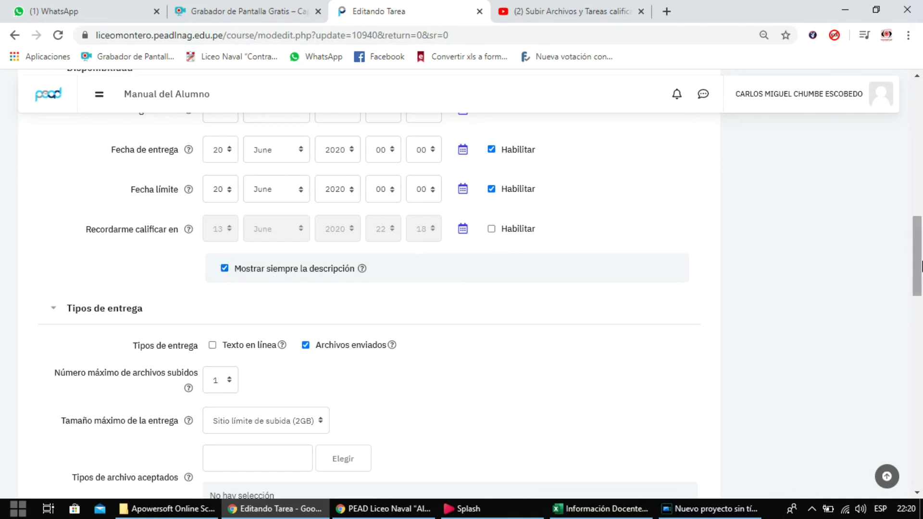
Step: Review the submission types and the choices for the maximum number of uploaded files under Tipos de entrega
drag(917, 267, 917, 298)
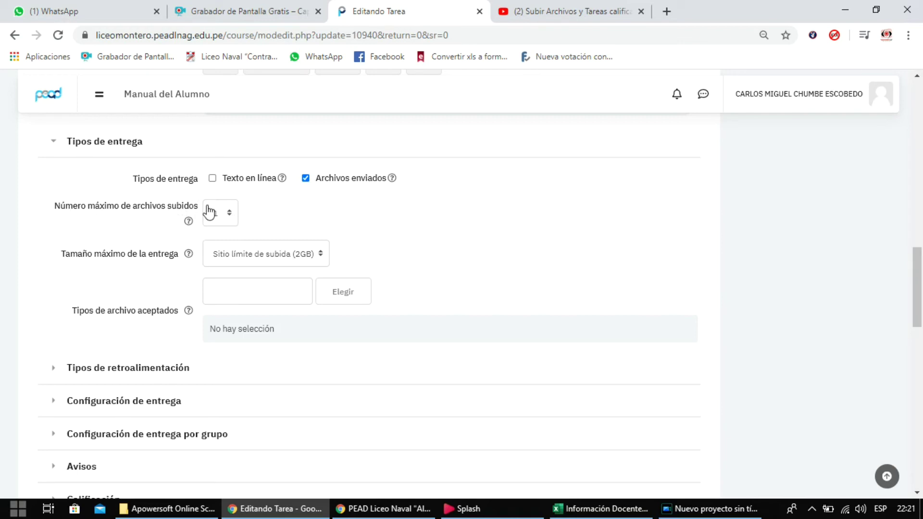
click(228, 217)
click(228, 216)
click(227, 215)
Step: Expand Configuración de entrega and Calificación to review their settings, and place the cursor in the maximum score field
drag(919, 306, 920, 346)
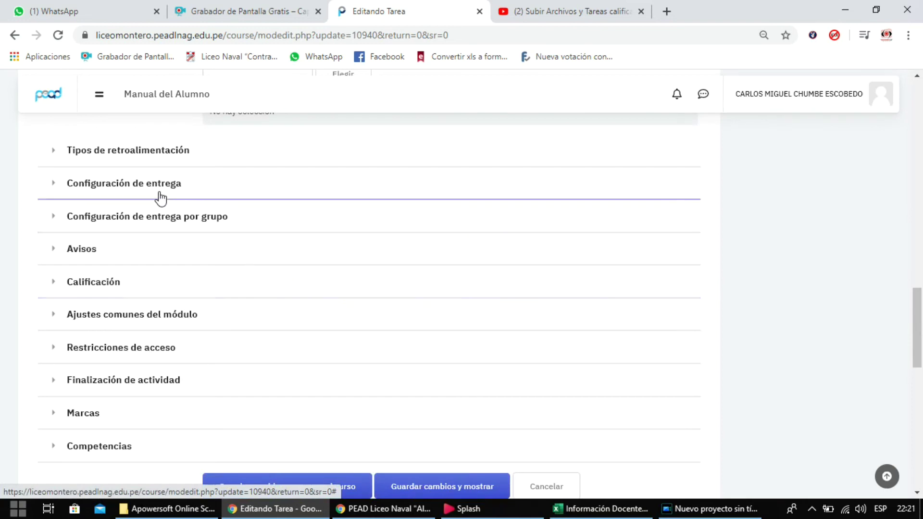
click(124, 183)
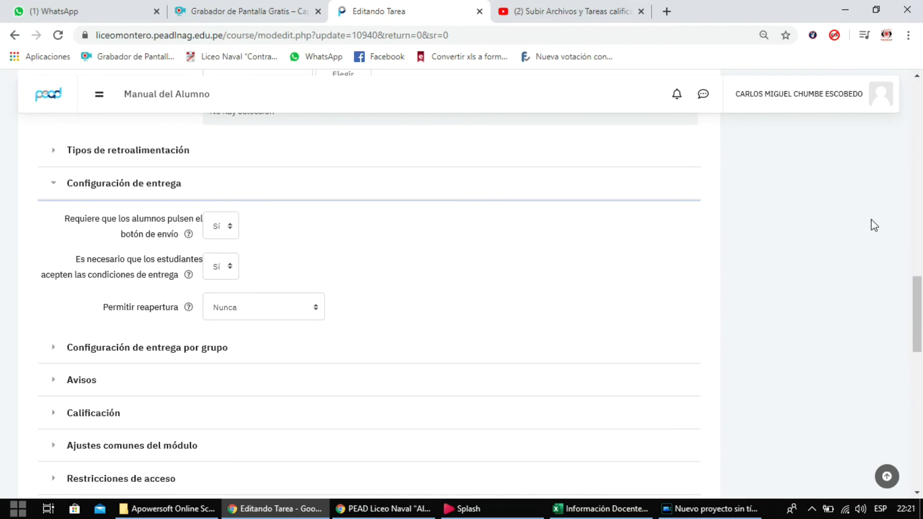
drag(917, 310, 919, 342)
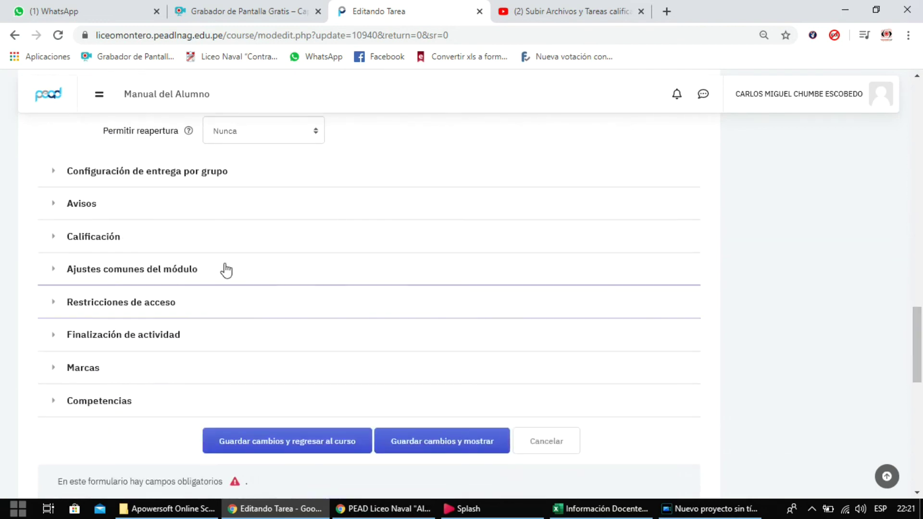
click(98, 244)
mouse_move(918, 317)
mouse_down()
mouse_move(919, 344)
mouse_move(920, 335)
mouse_up()
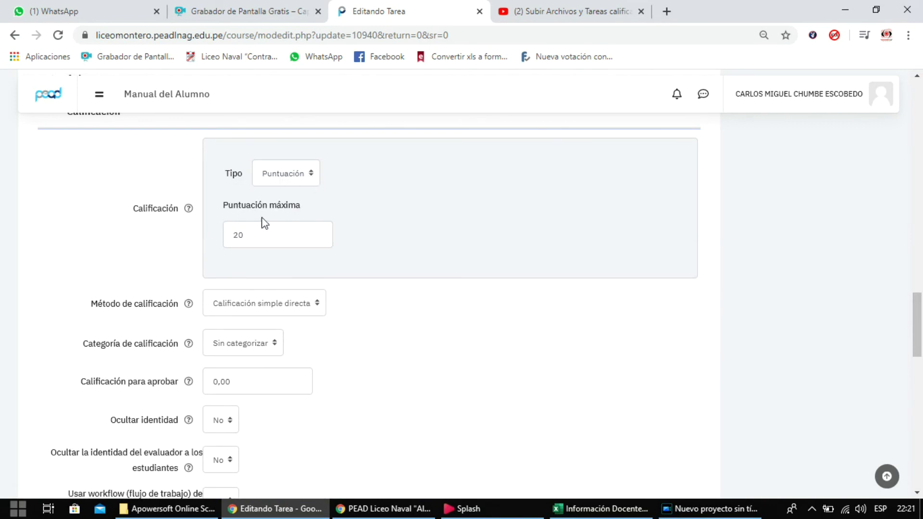
click(262, 237)
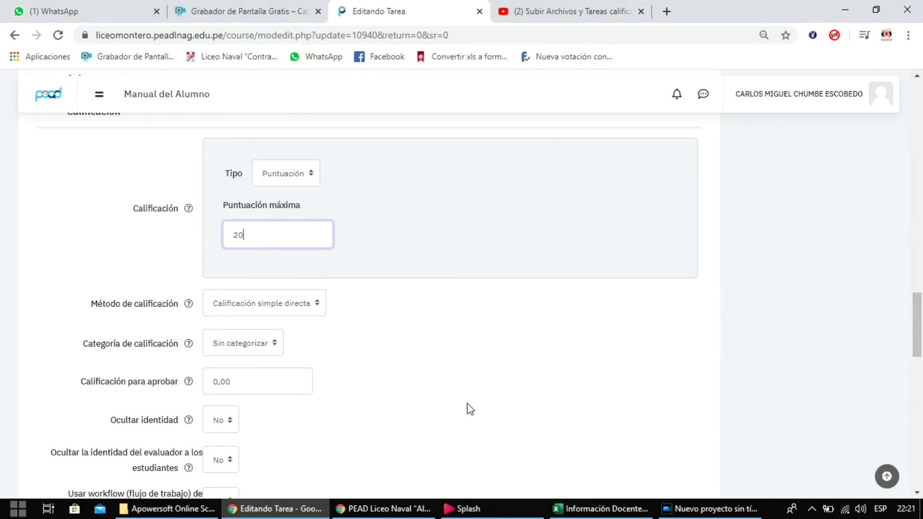
Step: Clear the Calificación para aprobar value, then save the task and return to the course
scroll(919, 330, down, 3)
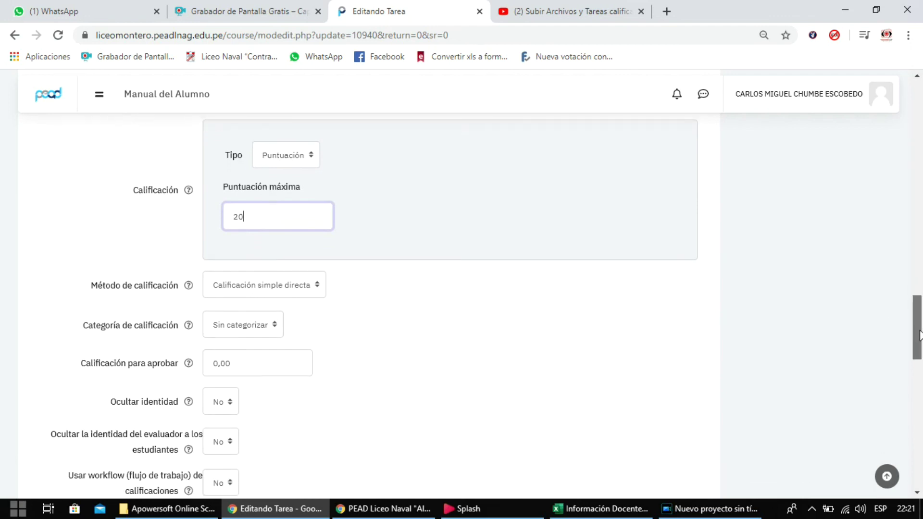
drag(246, 242, 204, 248)
key(BackSpace)
click(355, 277)
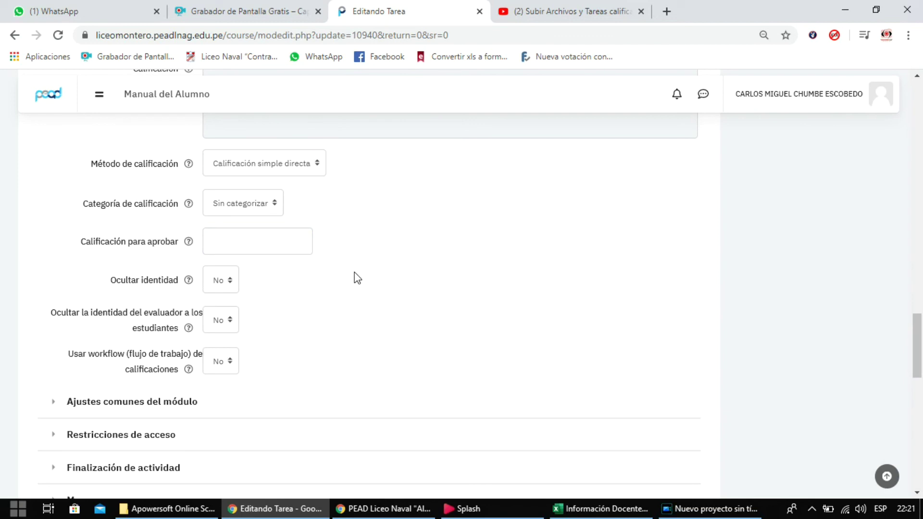
drag(917, 349, 918, 374)
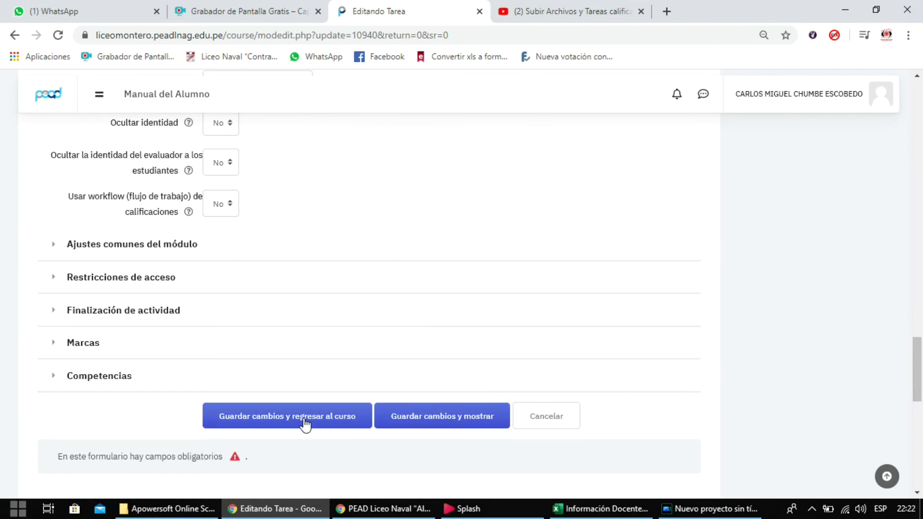
click(305, 423)
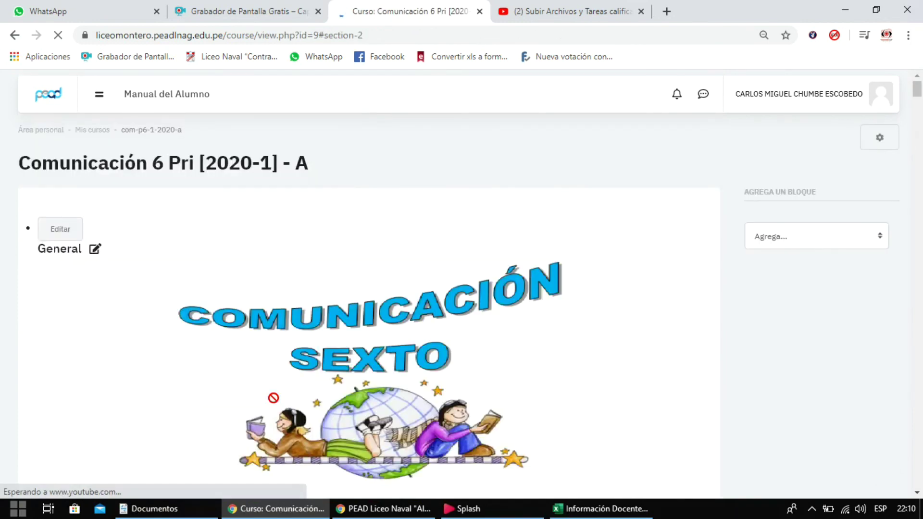
Step: Turn off course editing and open the task "Actividad 1 - Las consonantes" in 2do Bimestre to review its description, attachment and grading summary
click(880, 139)
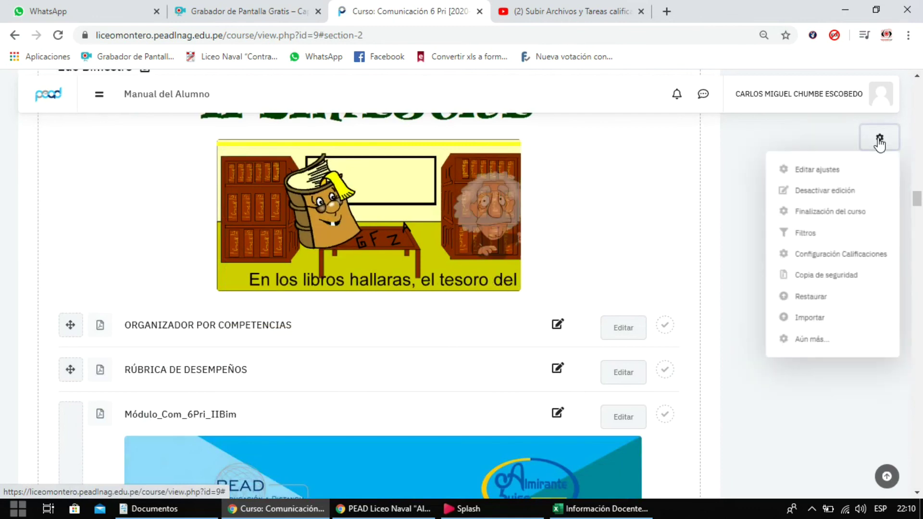
click(811, 192)
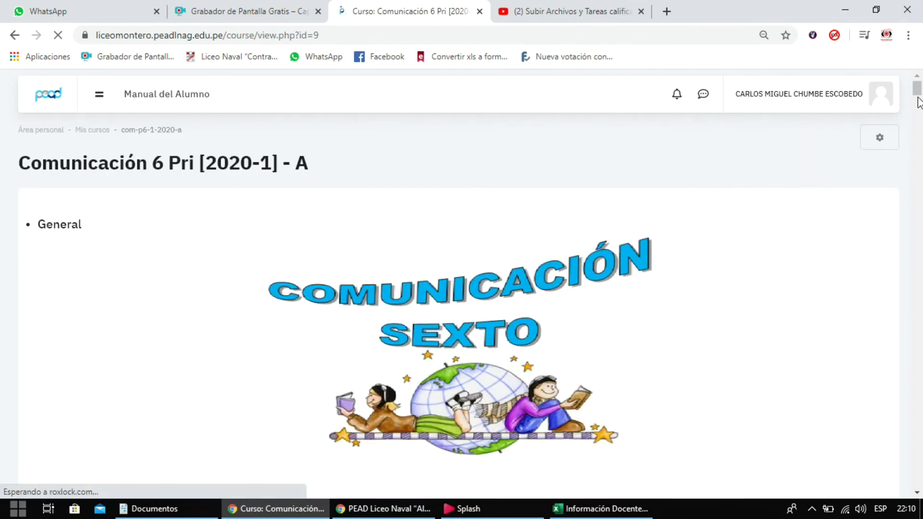
drag(918, 101, 919, 270)
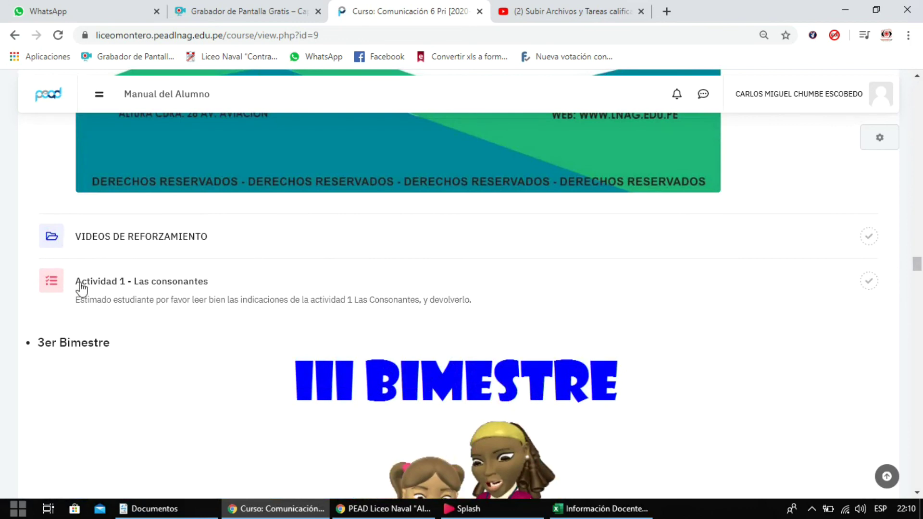
click(150, 286)
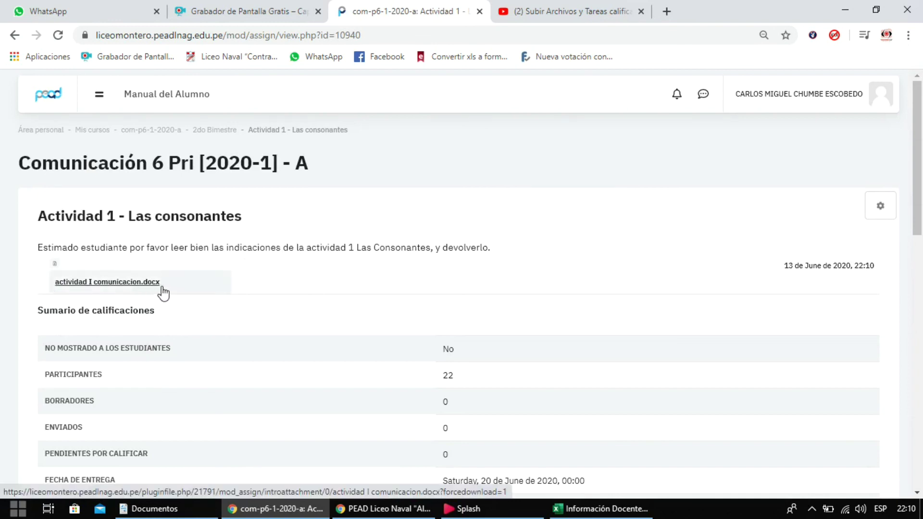
mouse_move(918, 195)
mouse_down()
mouse_move(921, 297)
mouse_move(919, 199)
mouse_up()
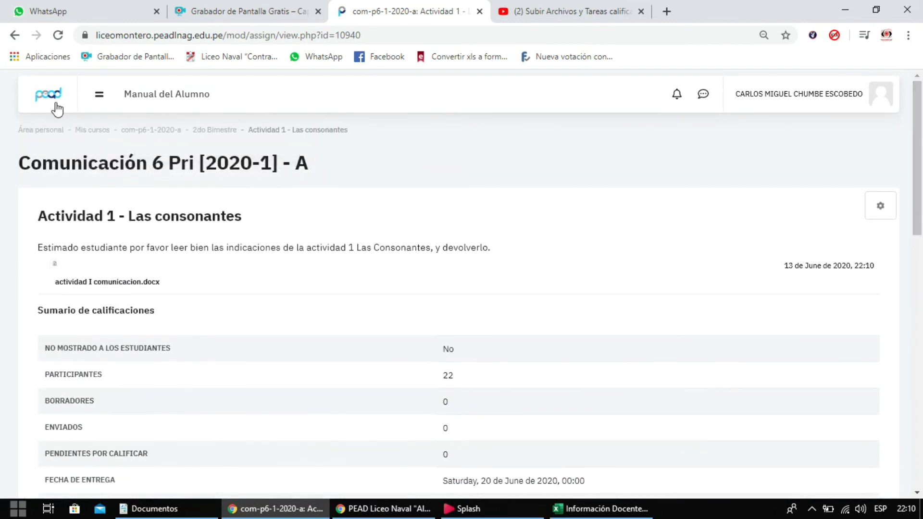
Step: Return from the task to the course's 2do Bimestre section
click(216, 129)
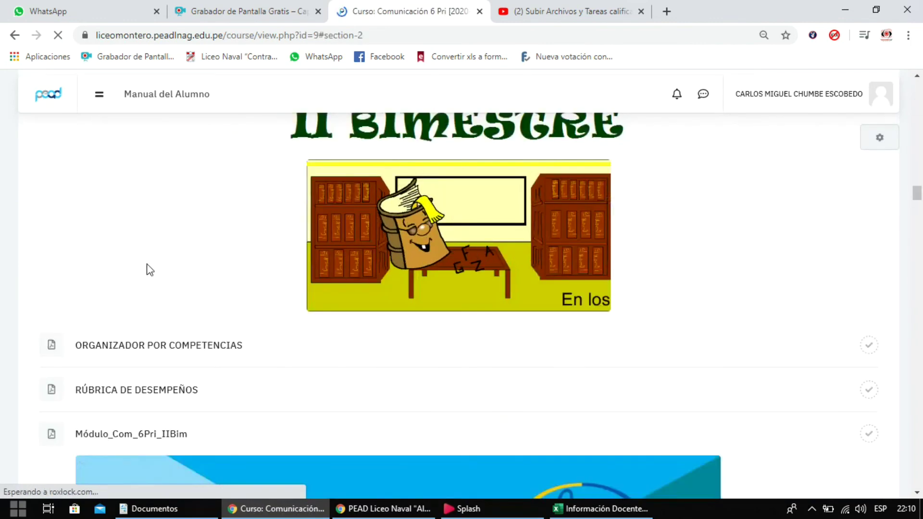
drag(916, 195, 920, 232)
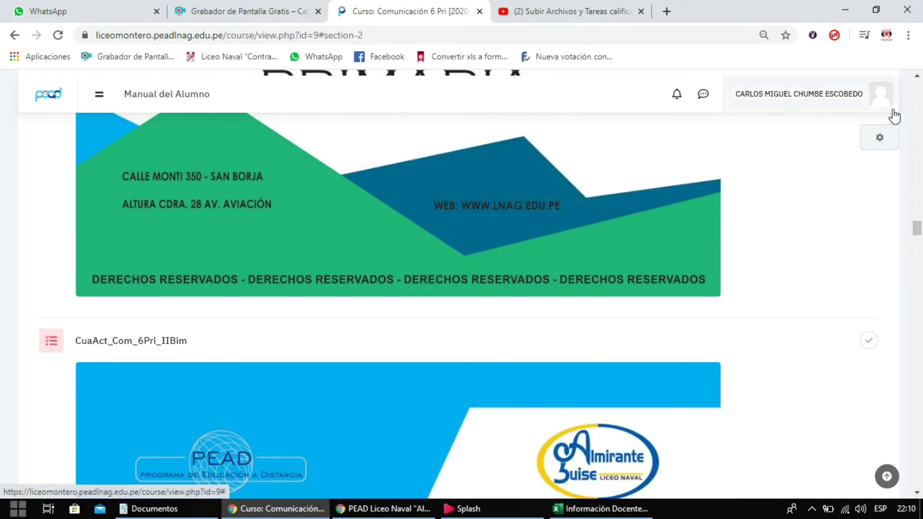